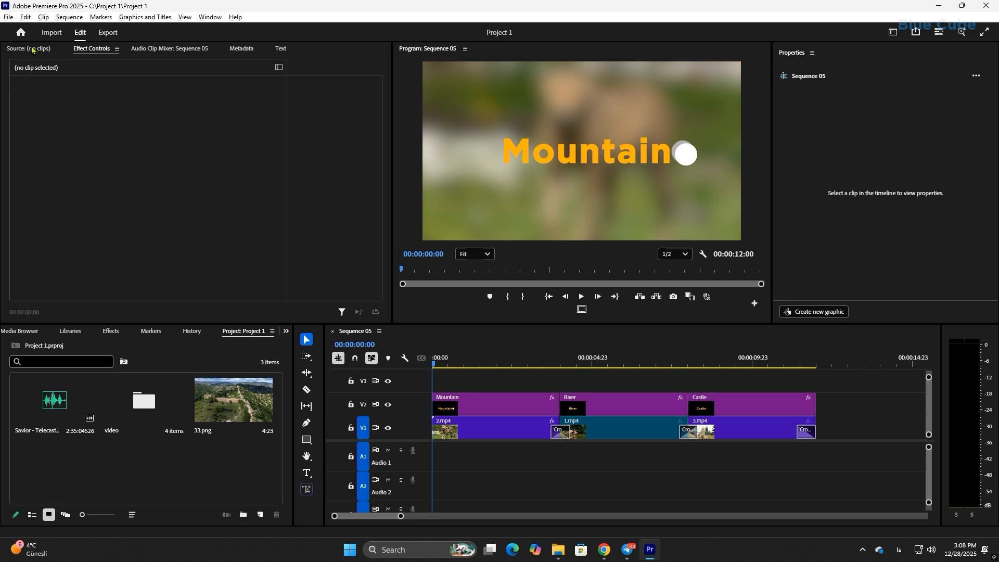
# Step: Close all open projects and create a new project named Mask in C:\Project 1, skipping media import
pyautogui.click(8, 18)
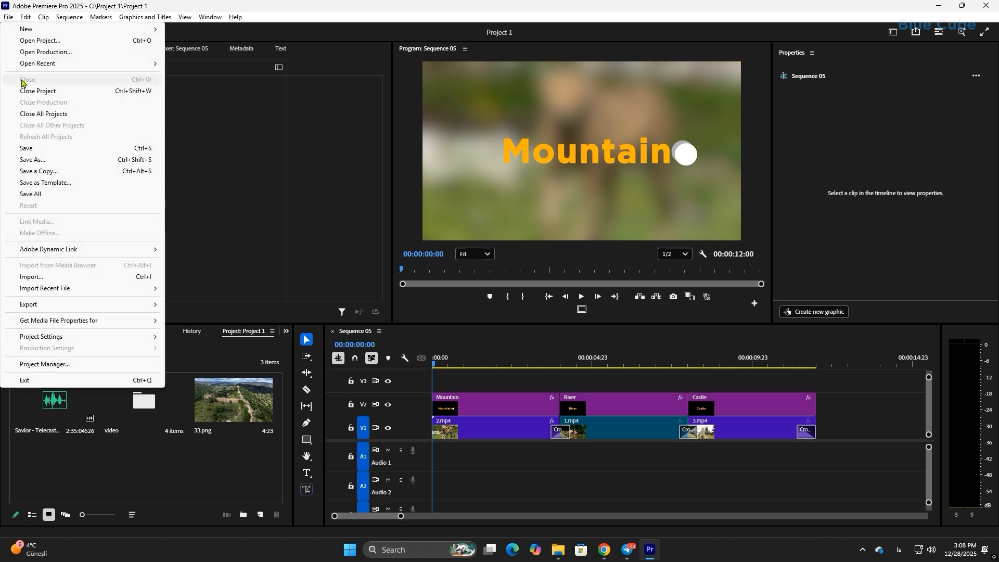
pyautogui.click(55, 114)
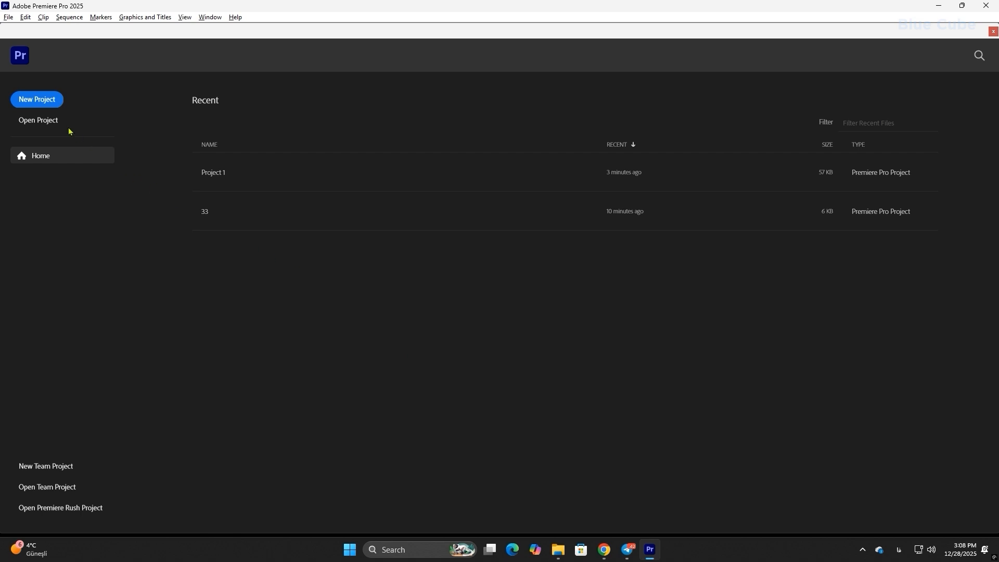
pyautogui.click(39, 101)
pyautogui.press('BackSpace')
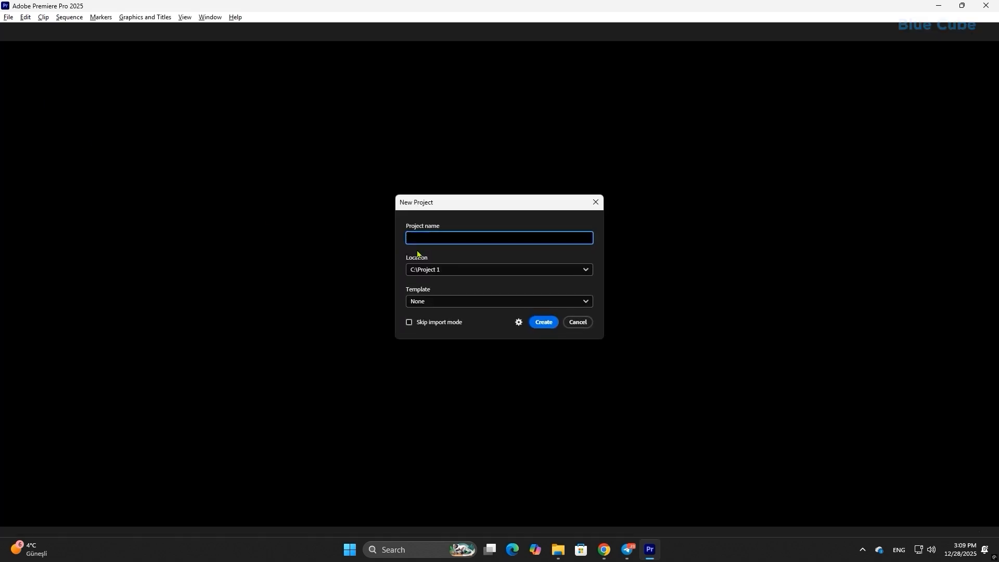
pyautogui.write('Mask')
pyautogui.click(456, 270)
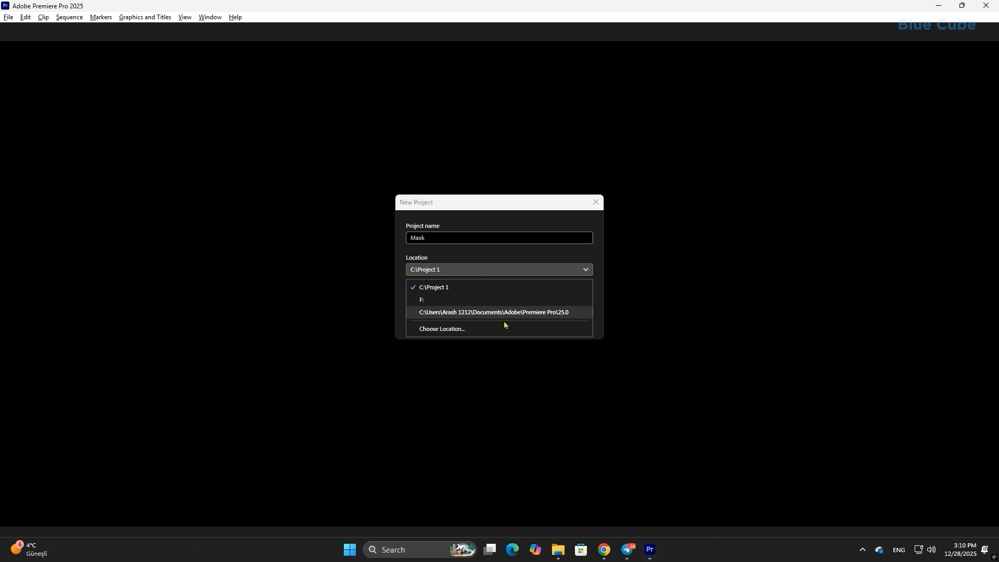
pyautogui.click(476, 254)
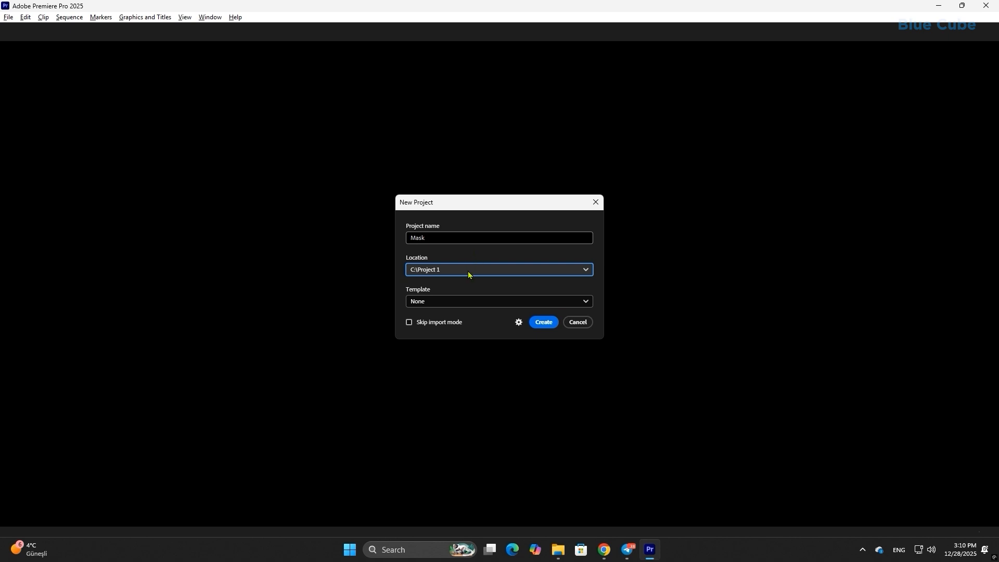
pyautogui.click(543, 323)
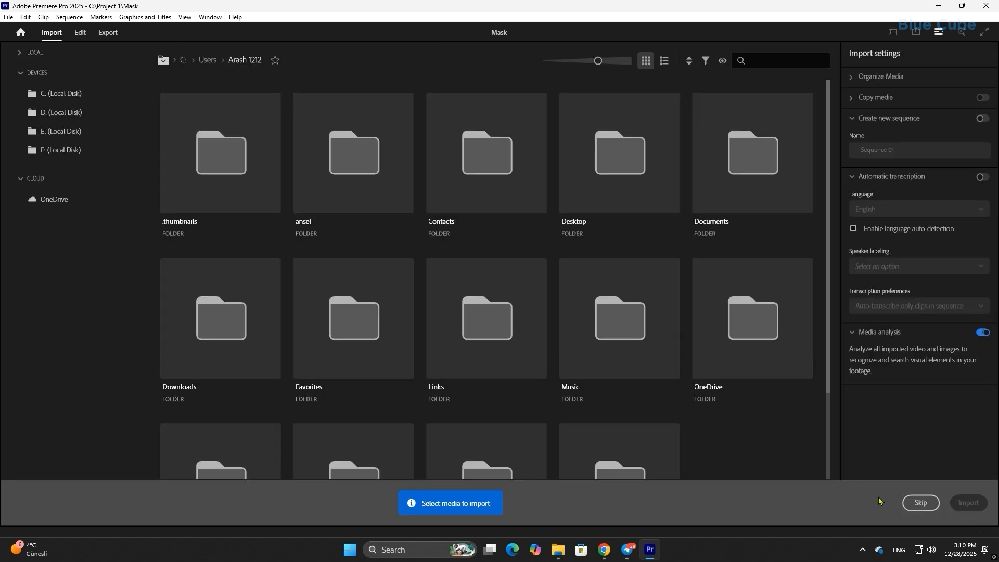
pyautogui.click(920, 504)
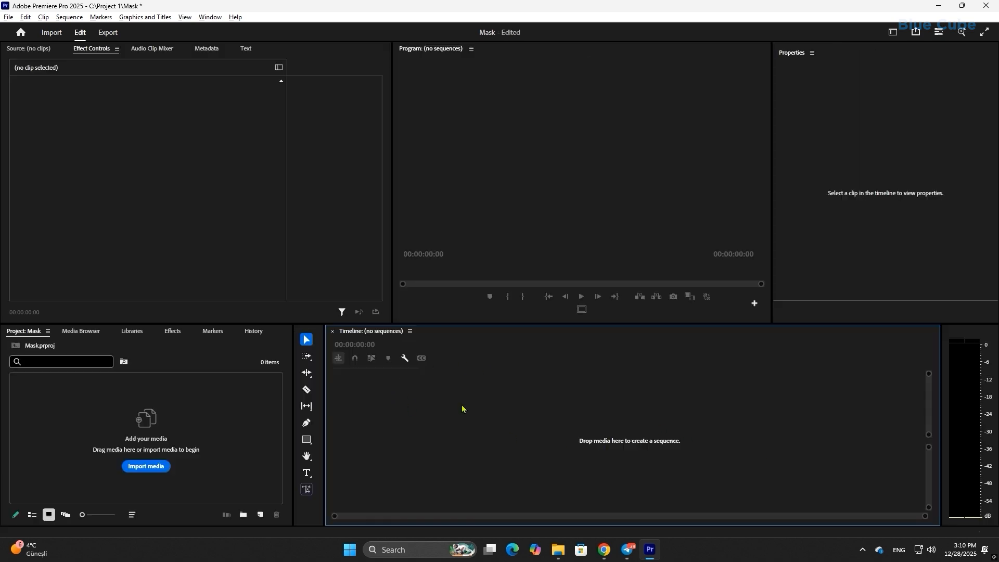
# Step: Import the Interview video from the Files folder and create a sequence from it
pyautogui.doubleClick(207, 410)
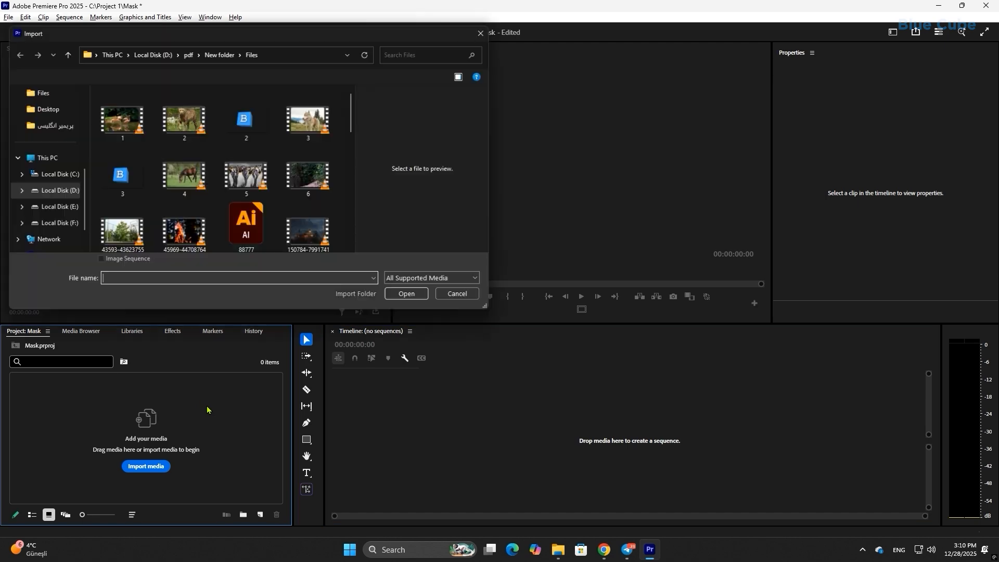
pyautogui.scroll(-10, 241, 210)
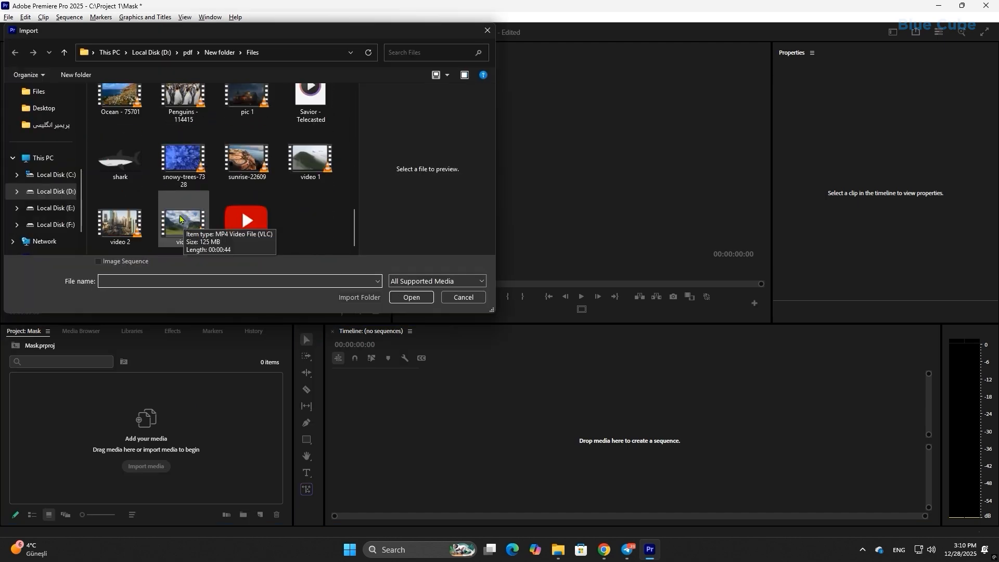
pyautogui.scroll(3, 185, 216)
pyautogui.click(124, 102)
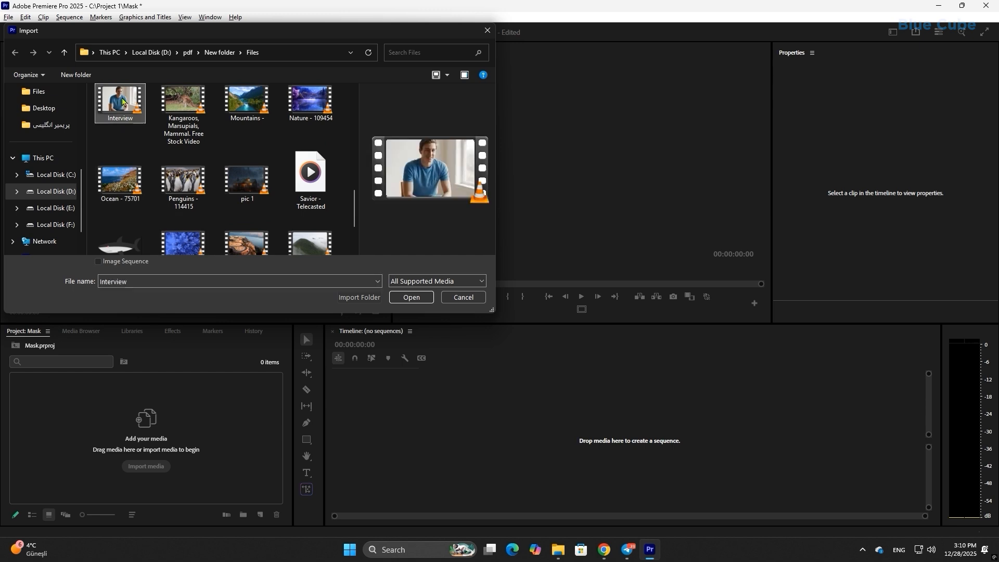
pyautogui.click(419, 296)
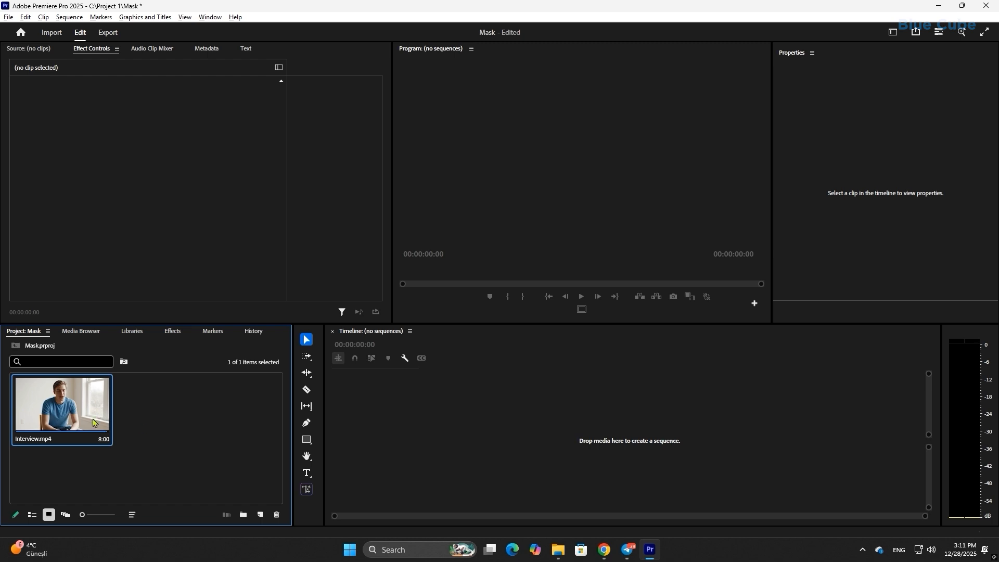
pyautogui.moveTo(67, 408); pyautogui.dragTo(495, 413)
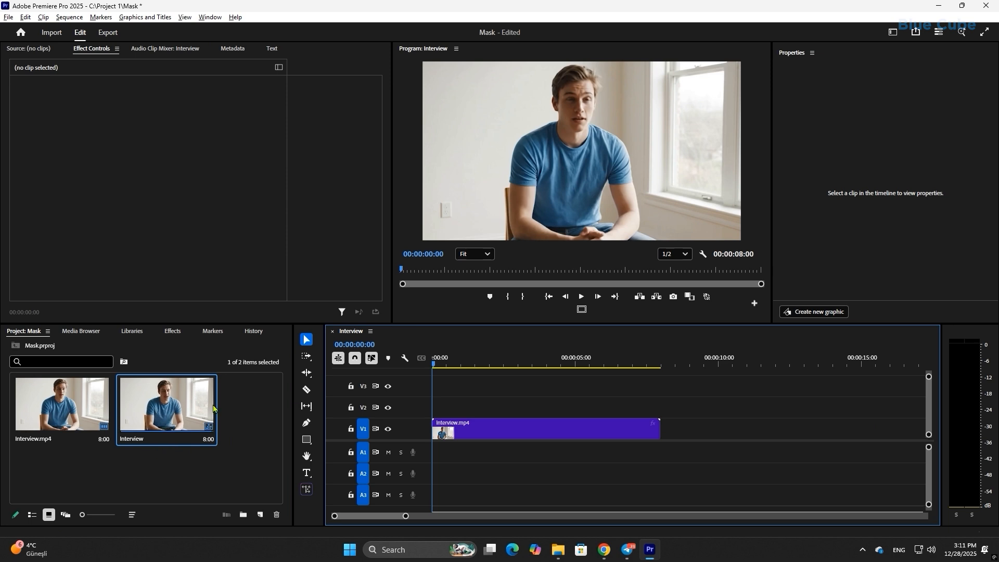
# Step: Trim the end of the Interview.mp4 clip to 5 seconds and return the playhead to the sequence start
pyautogui.moveTo(500, 358); pyautogui.dragTo(428, 383)
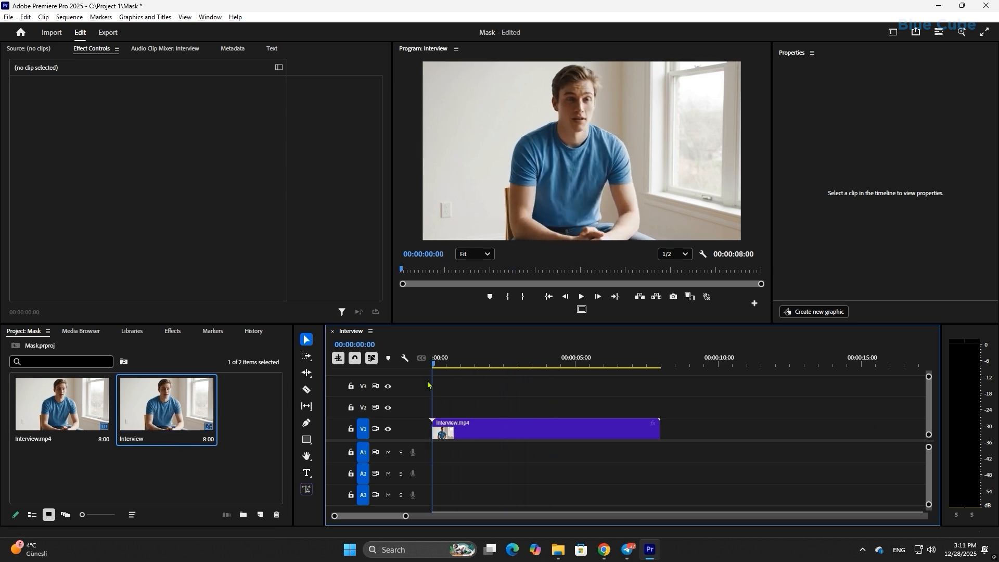
pyautogui.click(359, 344)
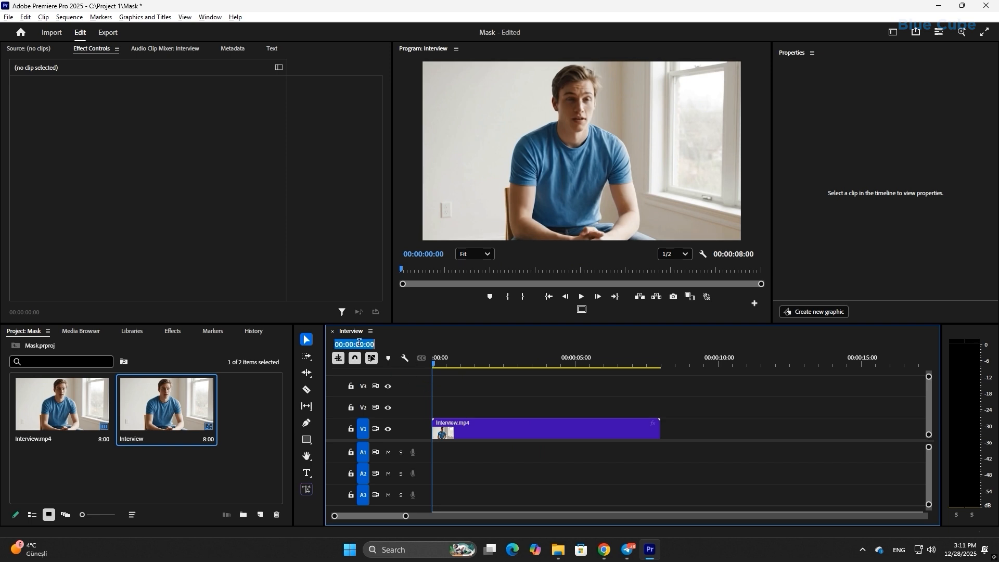
pyautogui.write('5')
pyautogui.press('Return')
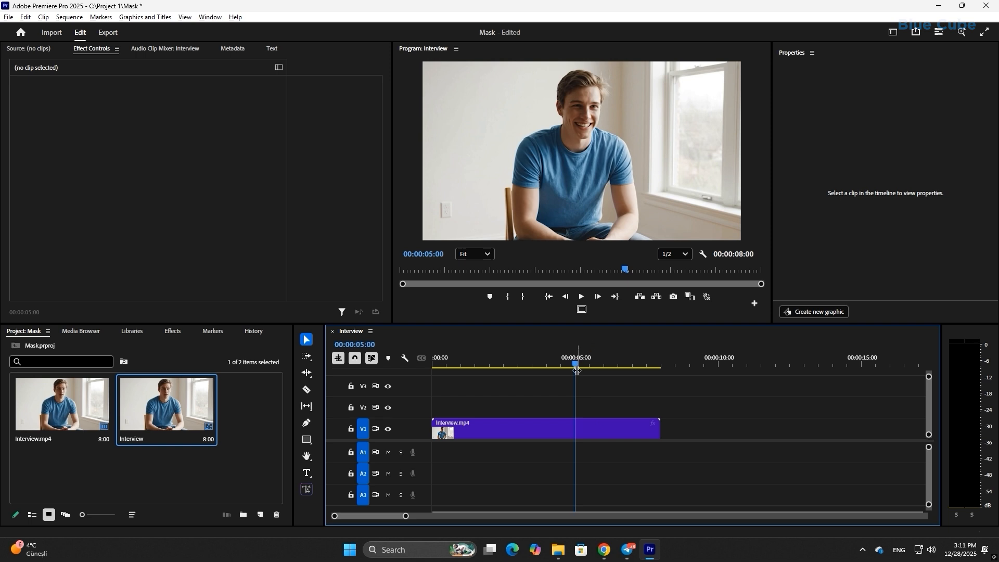
pyautogui.moveTo(659, 430); pyautogui.dragTo(575, 429)
pyautogui.click(543, 363)
pyautogui.press('Home')
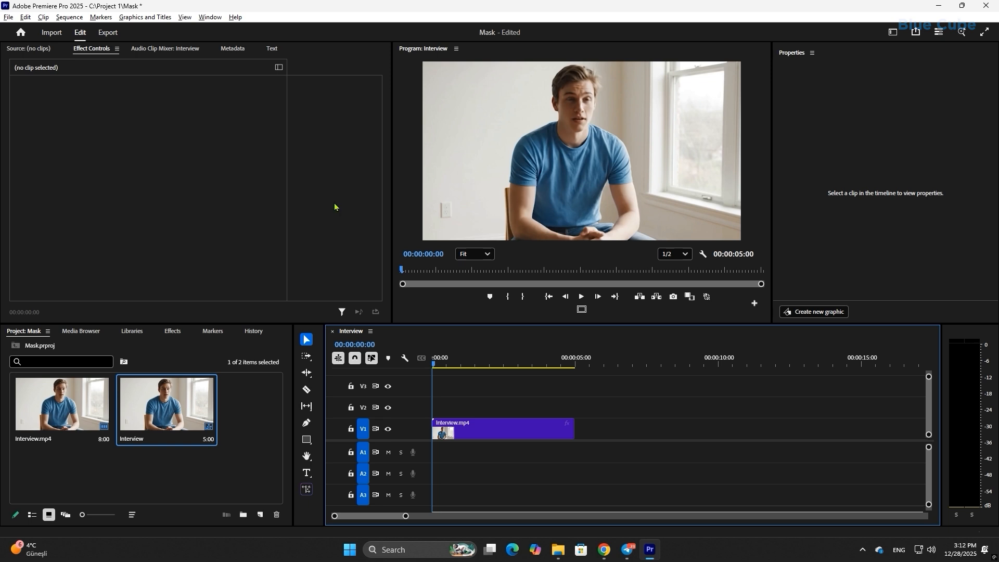
# Step: Apply the Gaussian Blur video effect from Blur & Sharpen to the Interview.mp4 clip
pyautogui.click(172, 331)
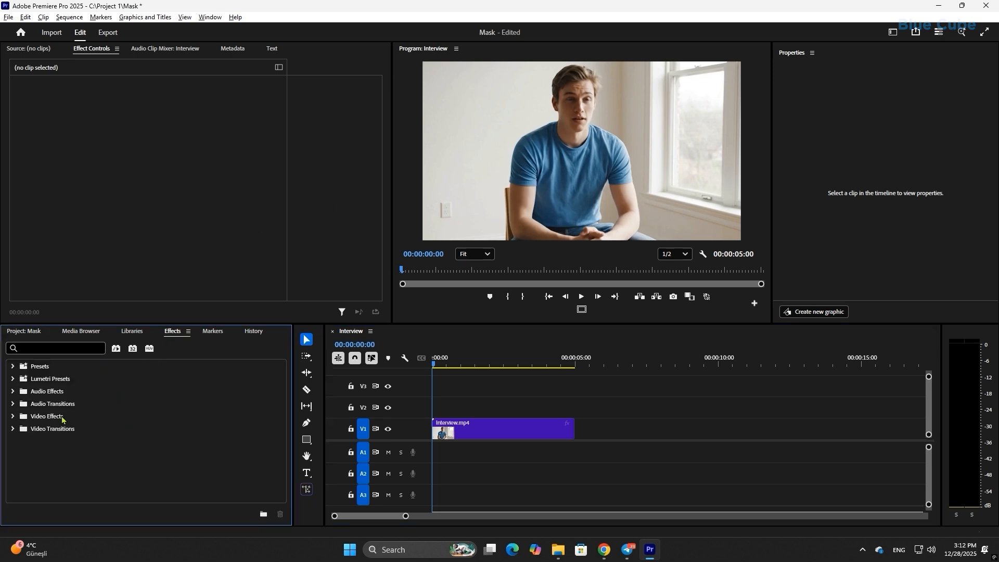
pyautogui.click(13, 416)
pyautogui.click(19, 441)
pyautogui.scroll(-2, 61, 452)
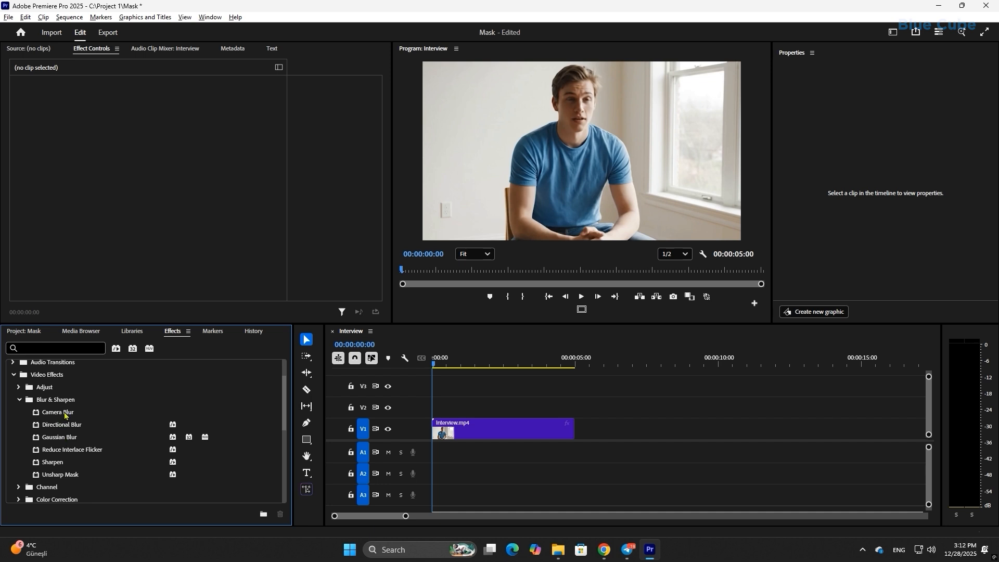
pyautogui.click(56, 440)
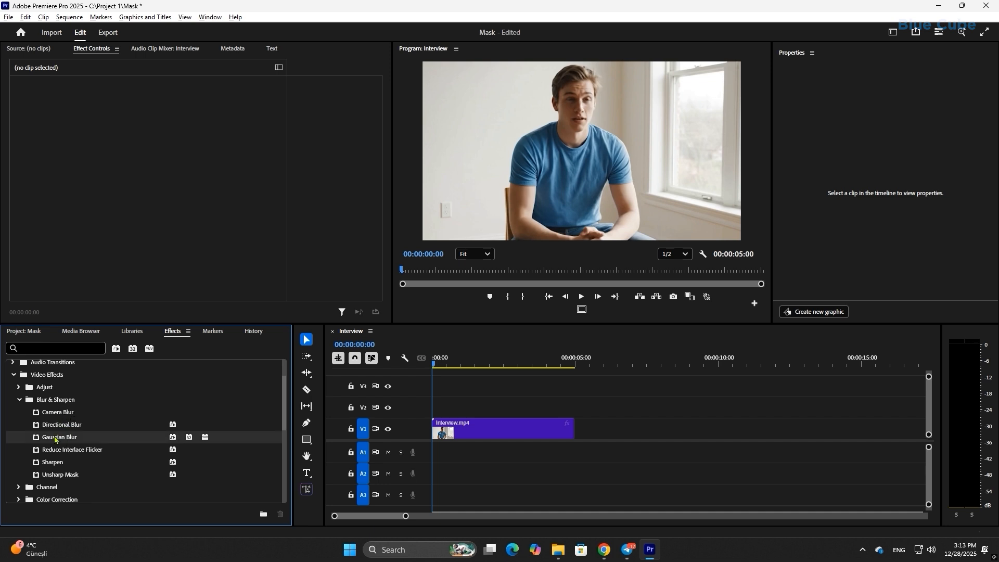
pyautogui.moveTo(56, 440); pyautogui.dragTo(505, 434)
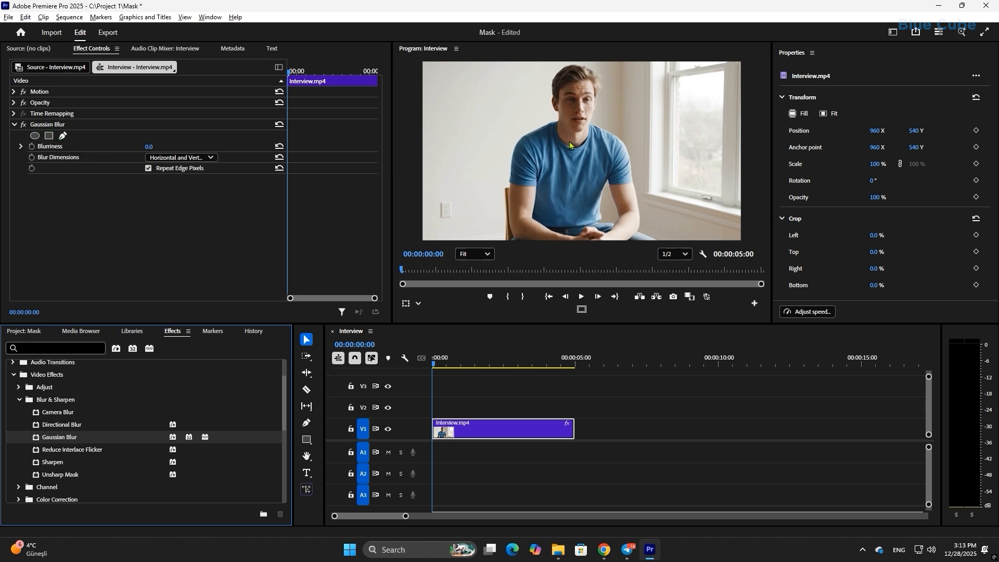
# Step: Try an ellipse mask on the Gaussian Blur with Blurriness 85, moved over the man's chest, and undo it
pyautogui.click(35, 135)
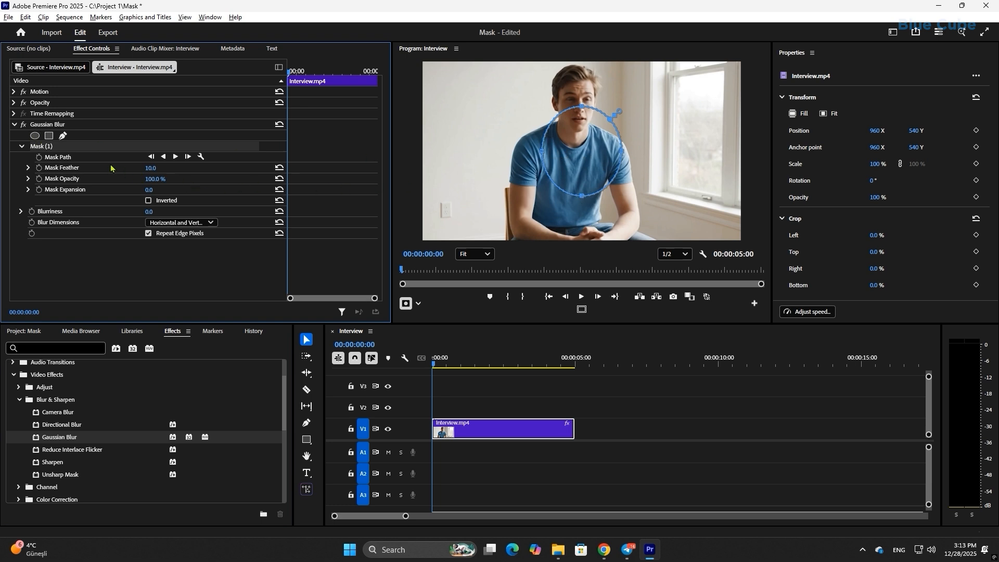
pyautogui.moveTo(150, 212); pyautogui.dragTo(194, 212)
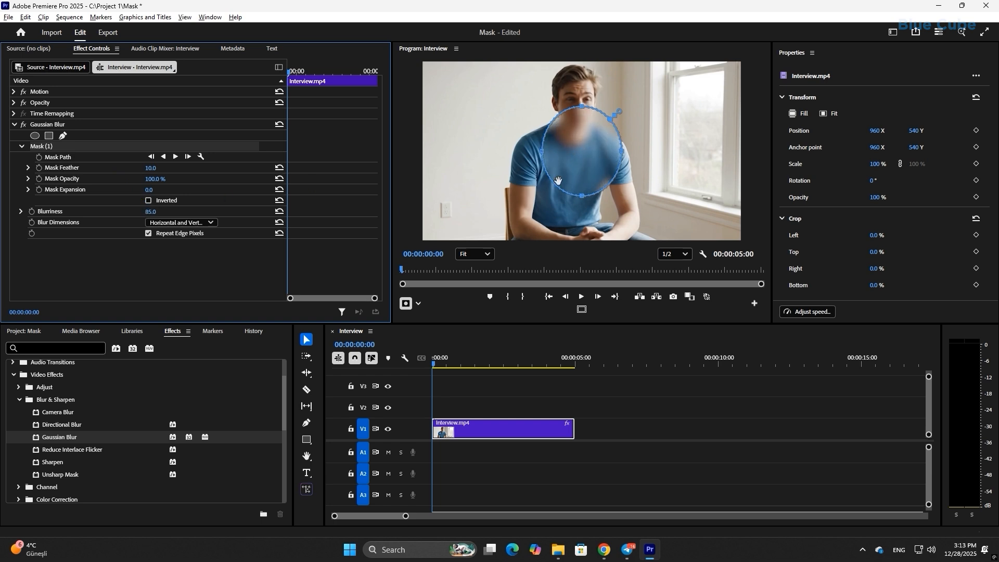
pyautogui.moveTo(581, 153); pyautogui.dragTo(561, 162)
pyautogui.hotkey('ctrl', 'z')
pyautogui.hotkey('ctrl', 'z')
pyautogui.hotkey('ctrl', 'z')
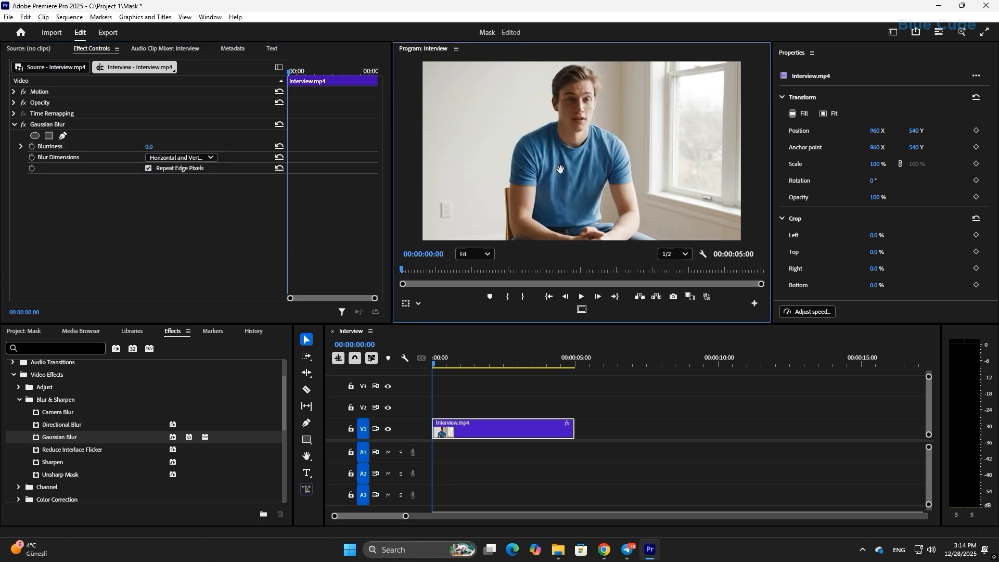
# Step: Add a four-point polygon mask to the Gaussian Blur with Blurriness 171 and stretch its corners outward around the man
pyautogui.click(48, 136)
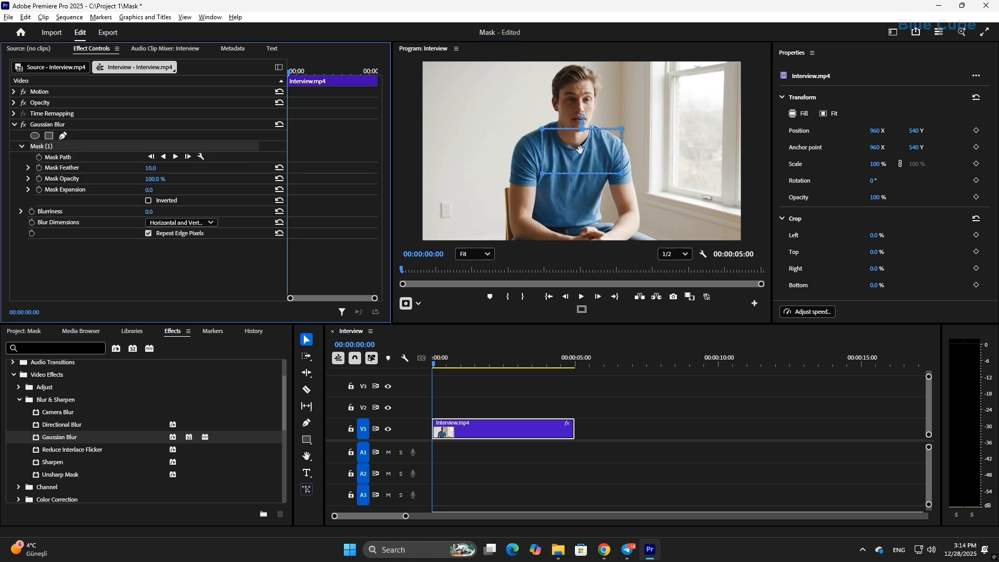
pyautogui.moveTo(148, 213); pyautogui.dragTo(247, 213)
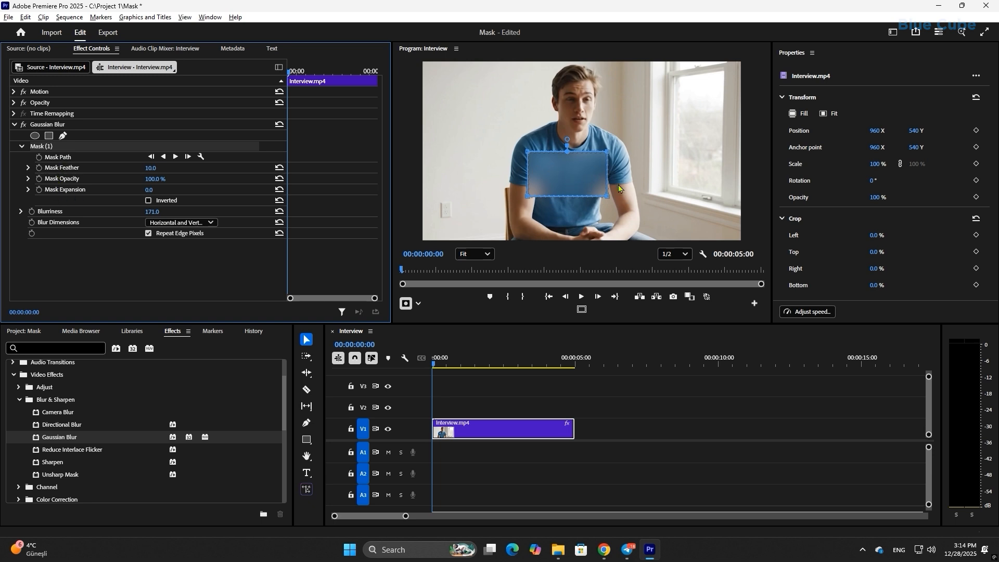
pyautogui.moveTo(606, 198); pyautogui.dragTo(679, 220)
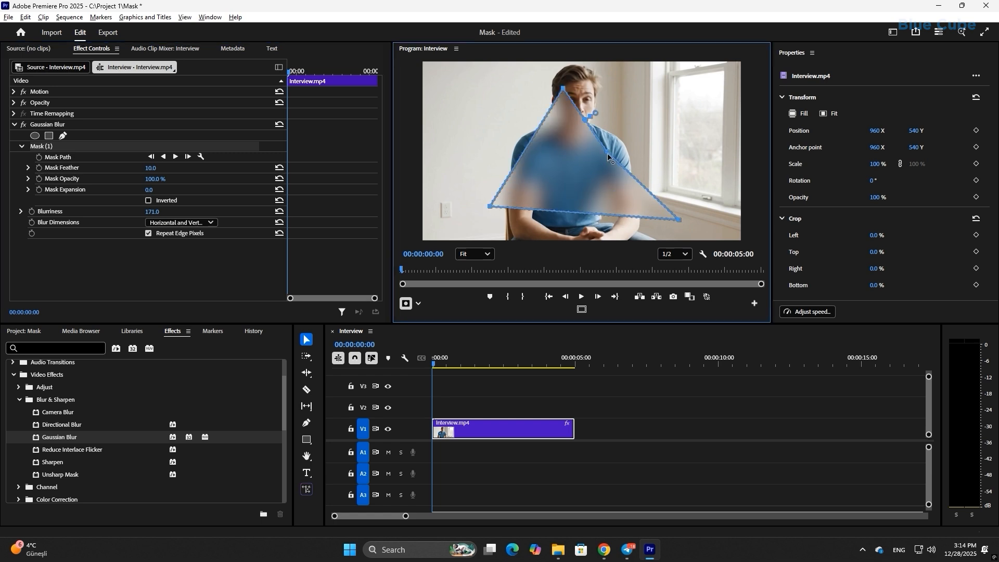
pyautogui.moveTo(607, 153); pyautogui.dragTo(703, 89)
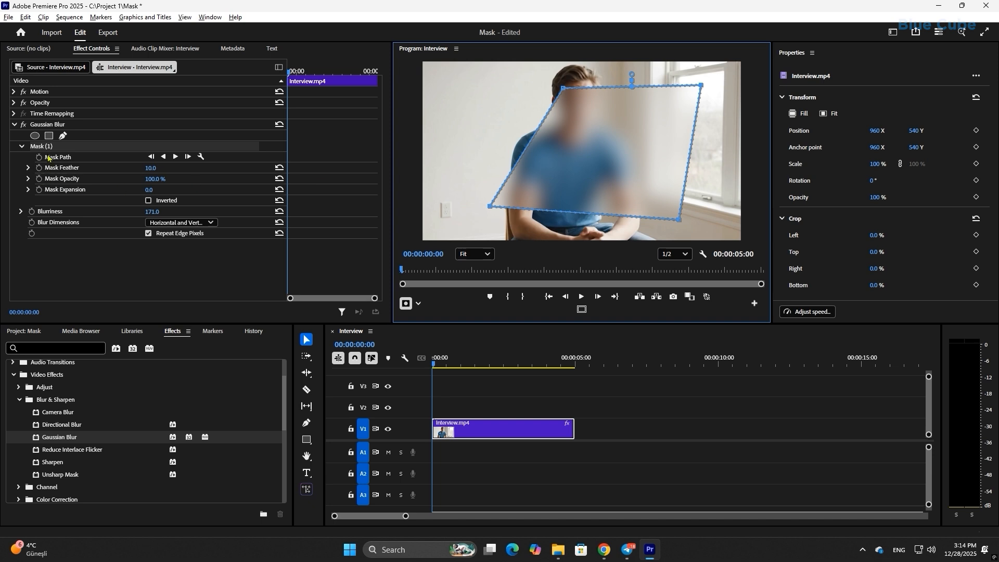
# Step: Delete the four-point polygon mask from the Gaussian Blur effect
pyautogui.click(40, 149)
pyautogui.rightClick(41, 149)
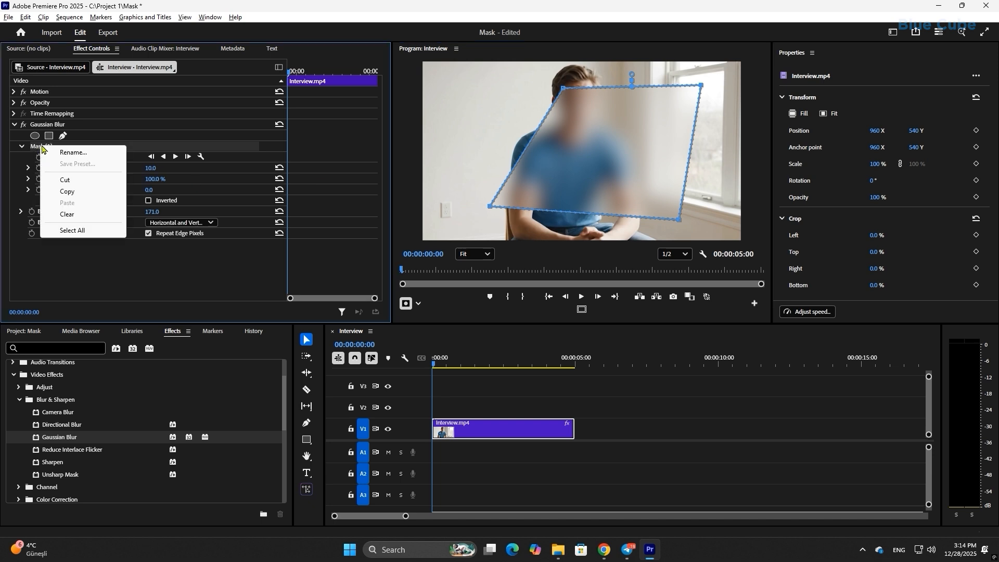
pyautogui.click(66, 214)
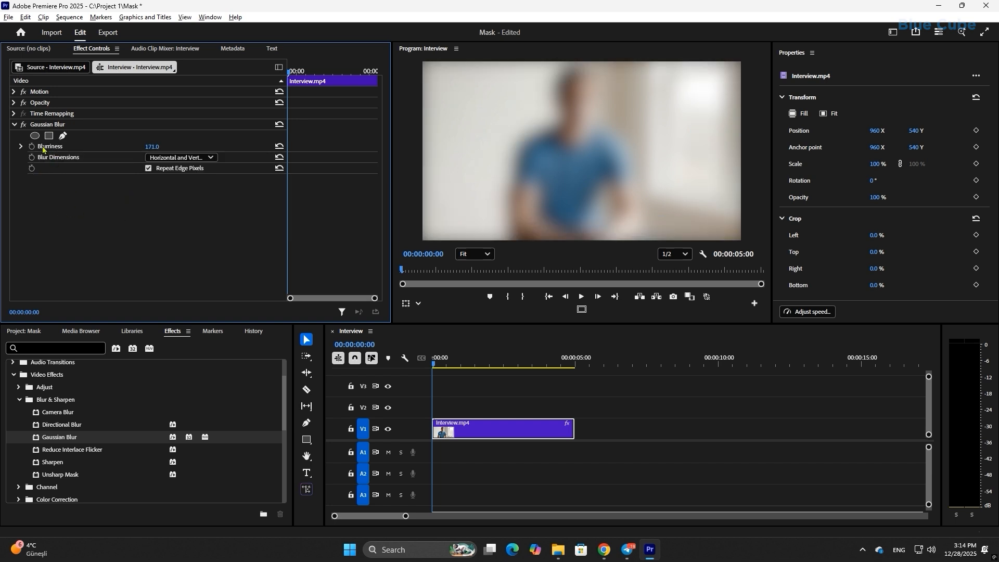
# Step: Draw a closed five-point freehand mask for the Gaussian Blur around the man's face and neck, and shift it slightly downward
pyautogui.click(55, 126)
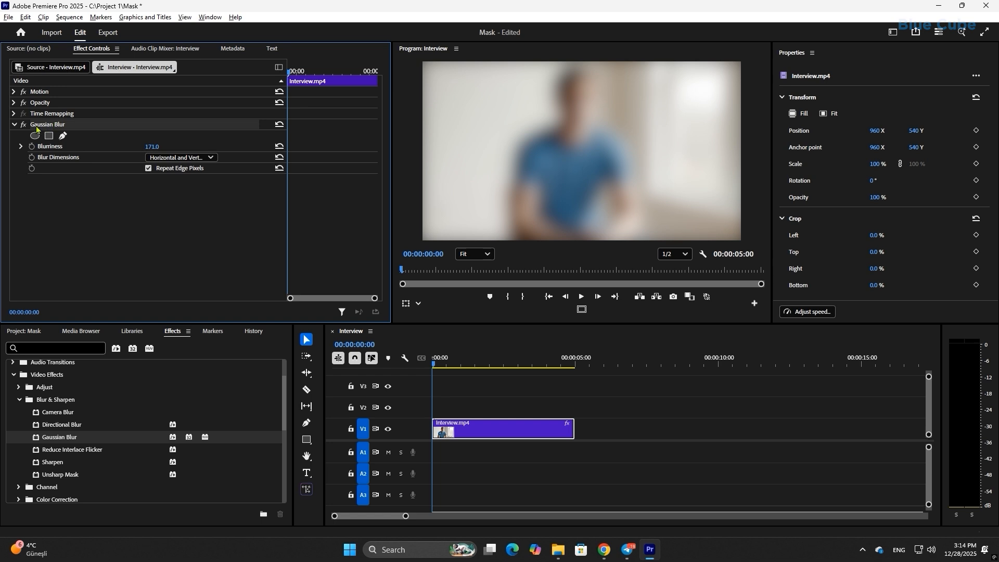
pyautogui.click(63, 136)
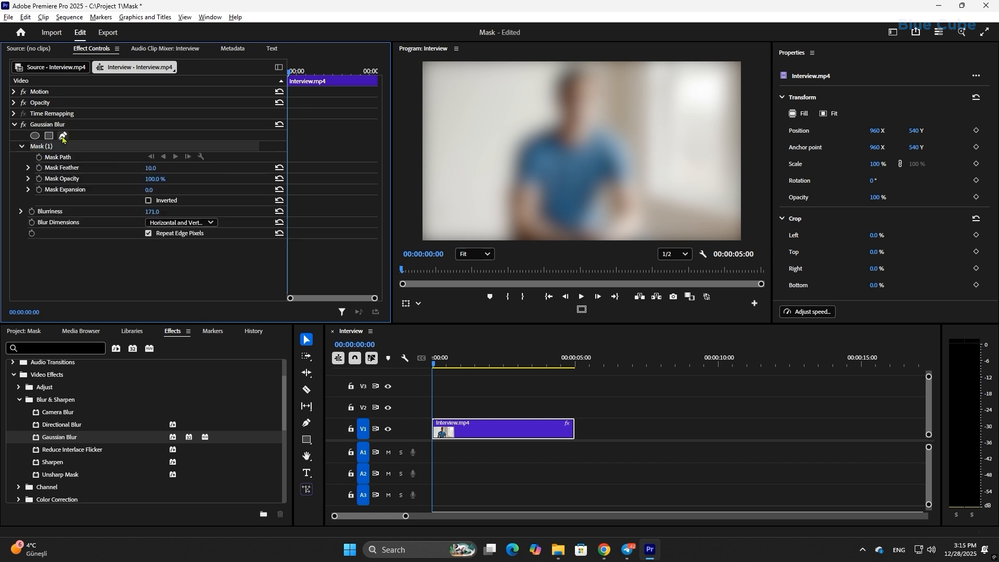
pyautogui.click(576, 143)
pyautogui.click(531, 121)
pyautogui.click(556, 77)
pyautogui.click(610, 80)
pyautogui.click(597, 122)
pyautogui.click(576, 144)
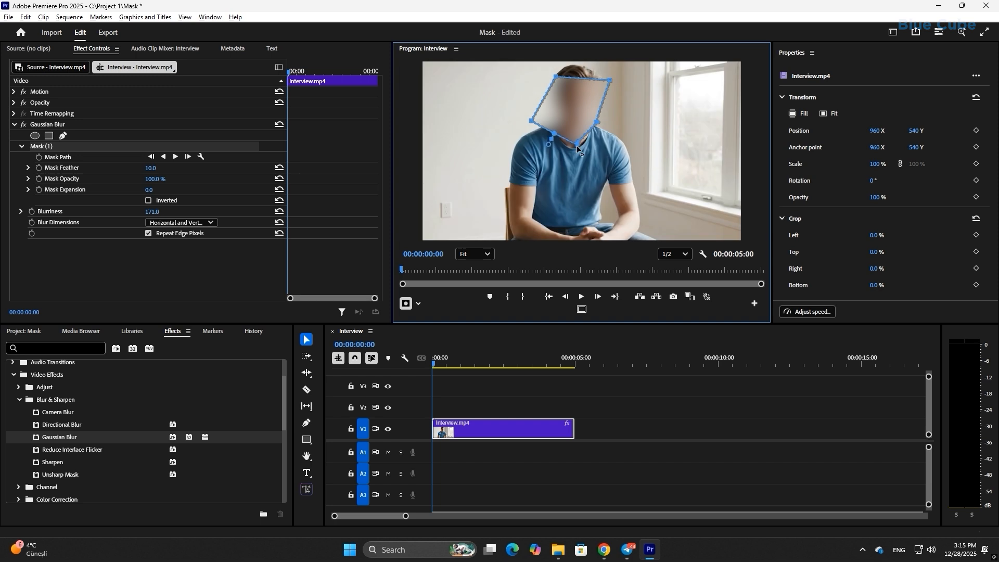
pyautogui.moveTo(583, 108)
pyautogui.mouseDown()
pyautogui.moveTo(588, 172)
pyautogui.moveTo(587, 112)
pyautogui.mouseUp()
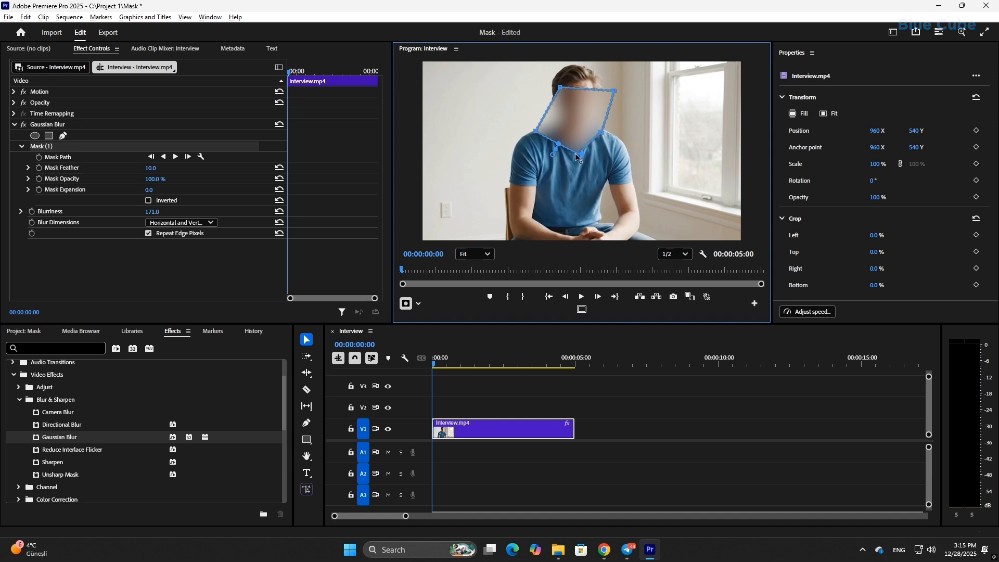
# Step: Reshape the freehand mask by curving its corner out over the man's shoulder and pulling an added point toward the window
pyautogui.moveTo(603, 130); pyautogui.dragTo(618, 197)
pyautogui.moveTo(635, 159); pyautogui.dragTo(644, 132)
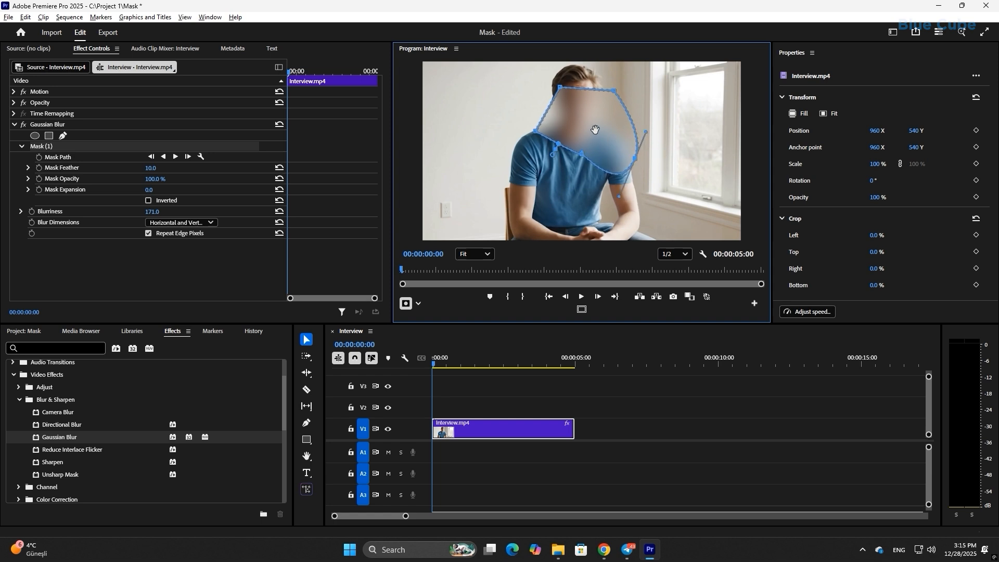
pyautogui.click(628, 114)
pyautogui.moveTo(629, 119); pyautogui.dragTo(735, 145)
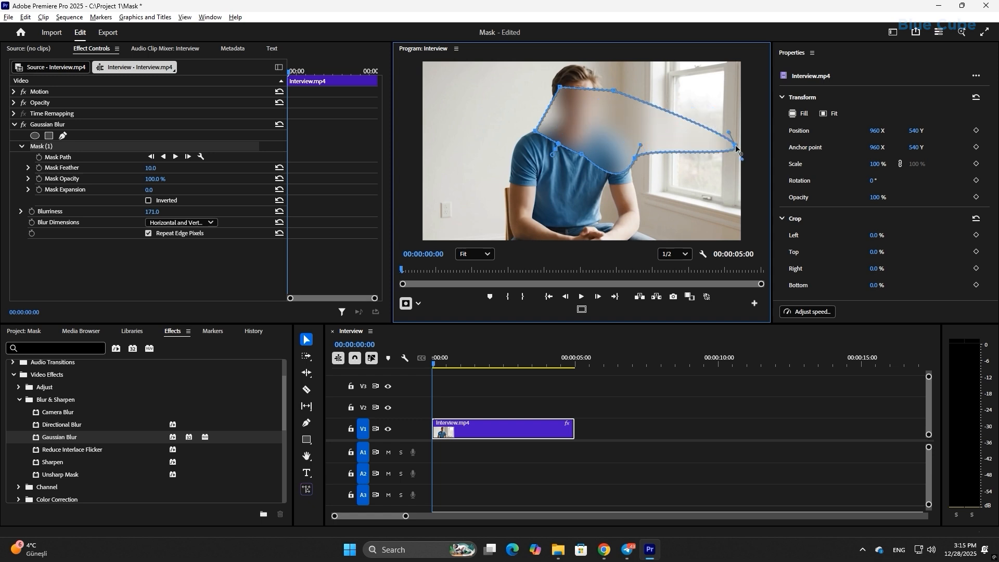
# Step: Delete the freehand mask from the Gaussian Blur effect and set its Blurriness to 0
pyautogui.rightClick(41, 148)
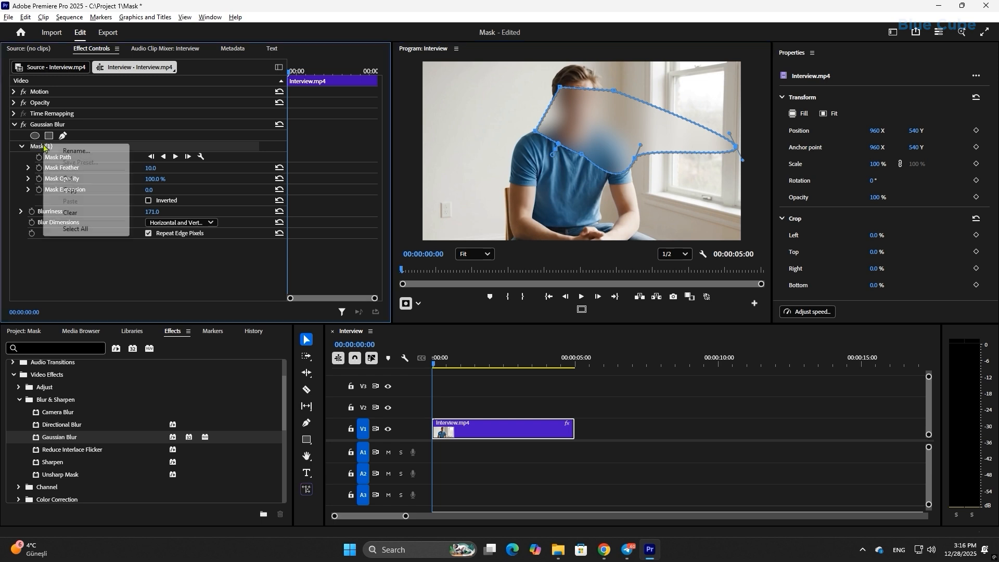
pyautogui.click(68, 211)
pyautogui.click(54, 125)
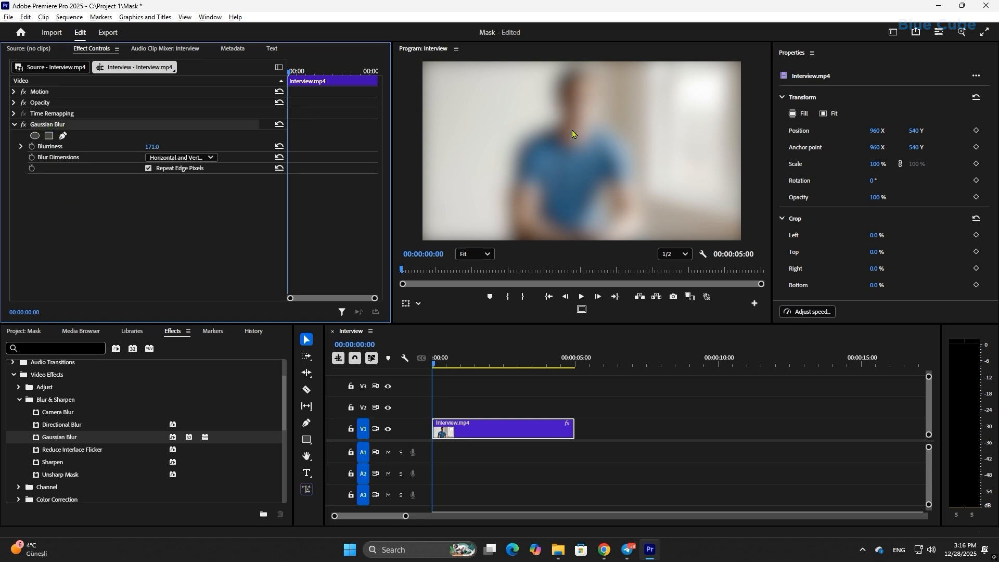
pyautogui.click(152, 146)
pyautogui.write('06')
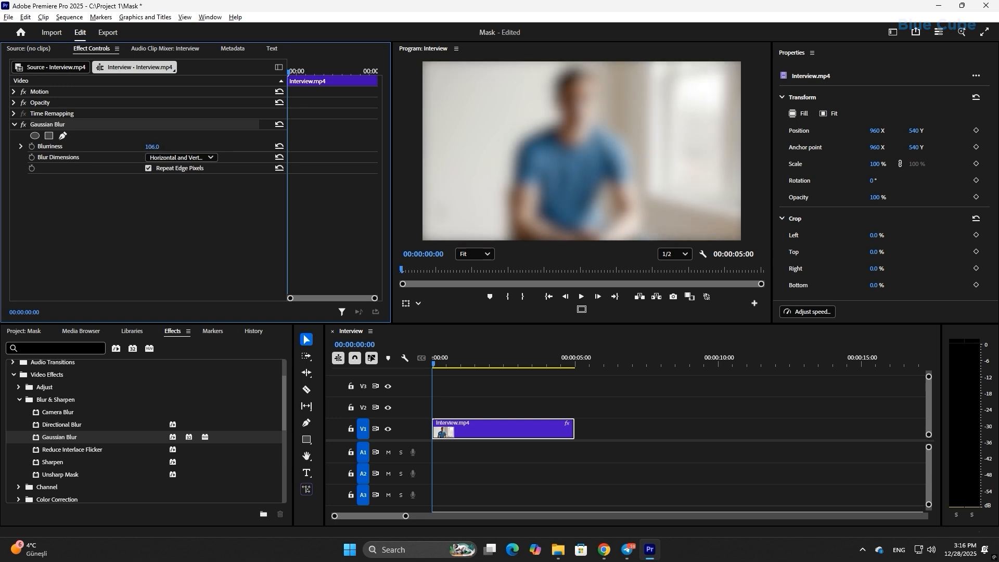
pyautogui.press('Return')
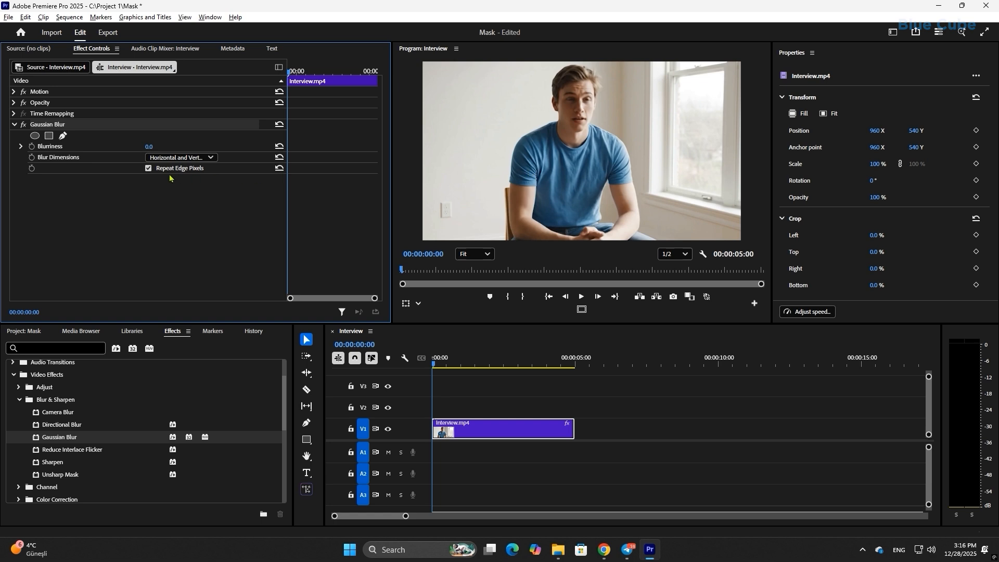
# Step: Add an ellipse mask to the Gaussian Blur, move it over the man's face and narrow it to fit his head
pyautogui.click(35, 136)
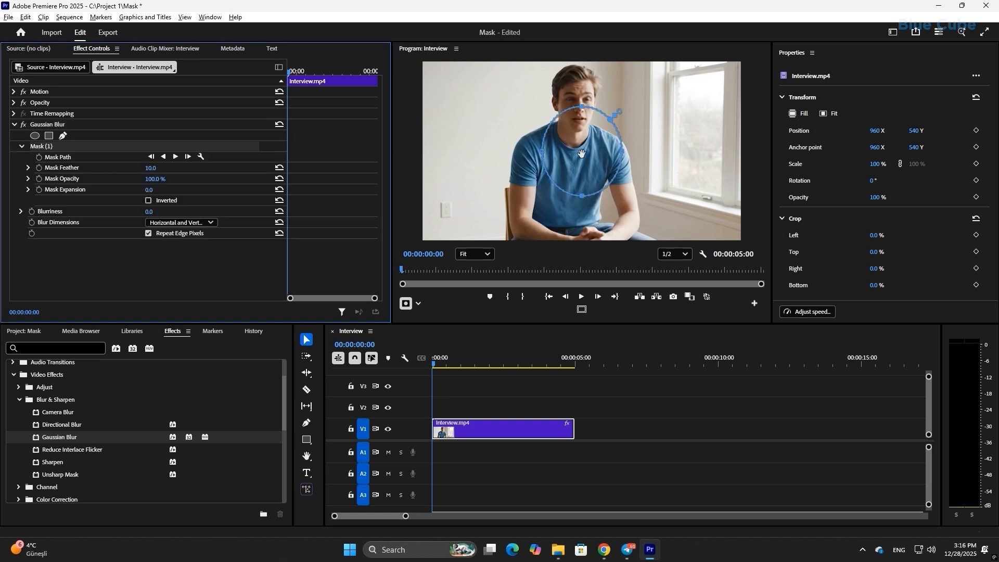
pyautogui.moveTo(580, 159); pyautogui.dragTo(578, 116)
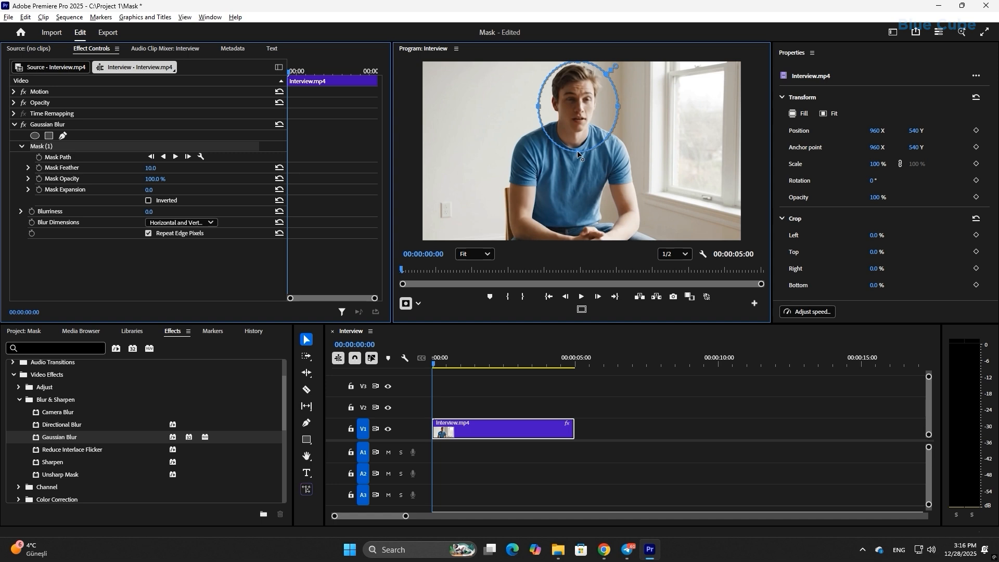
pyautogui.moveTo(577, 151); pyautogui.dragTo(579, 139)
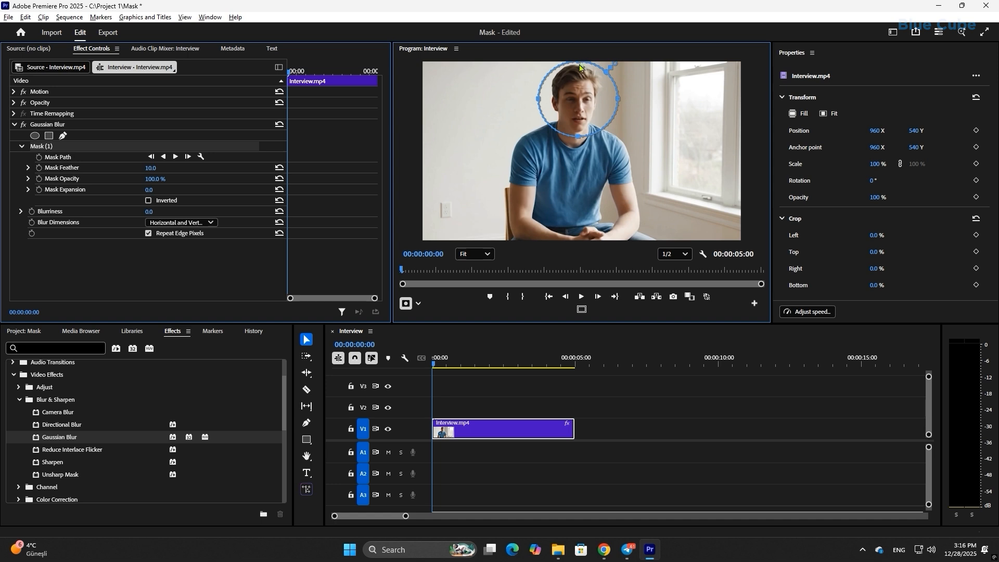
pyautogui.moveTo(612, 98); pyautogui.dragTo(600, 100)
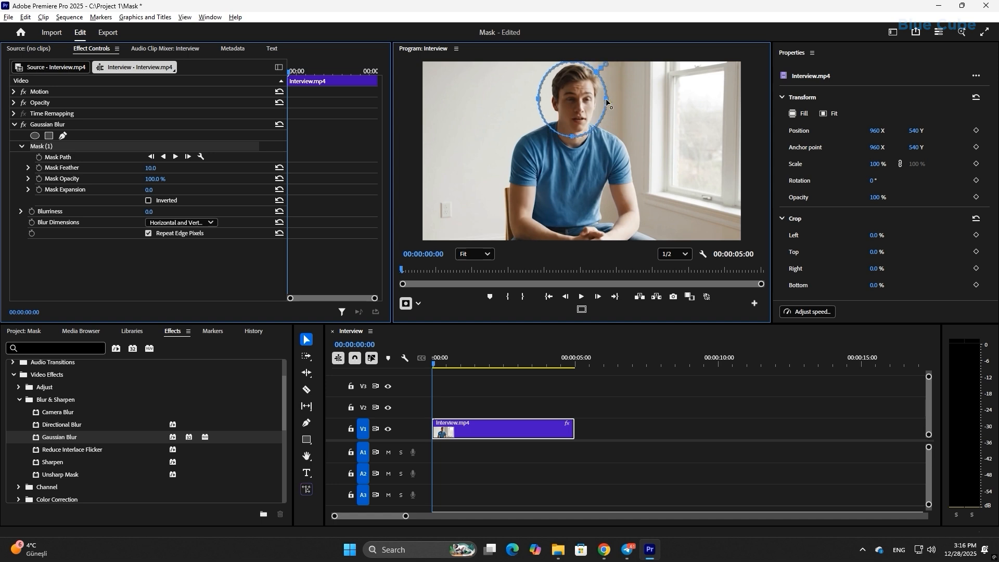
pyautogui.moveTo(540, 101); pyautogui.dragTo(549, 101)
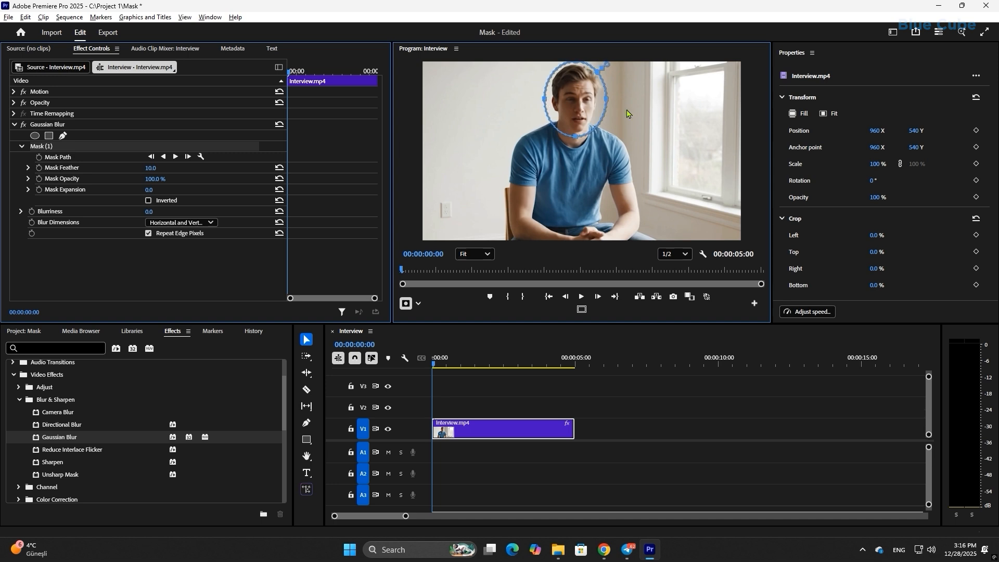
pyautogui.moveTo(545, 101); pyautogui.dragTo(548, 102)
# Step: Examine how the ellipse mask fits the man's head at 100% zoom and return the preview to Fit
pyautogui.moveTo(616, 154); pyautogui.dragTo(617, 179)
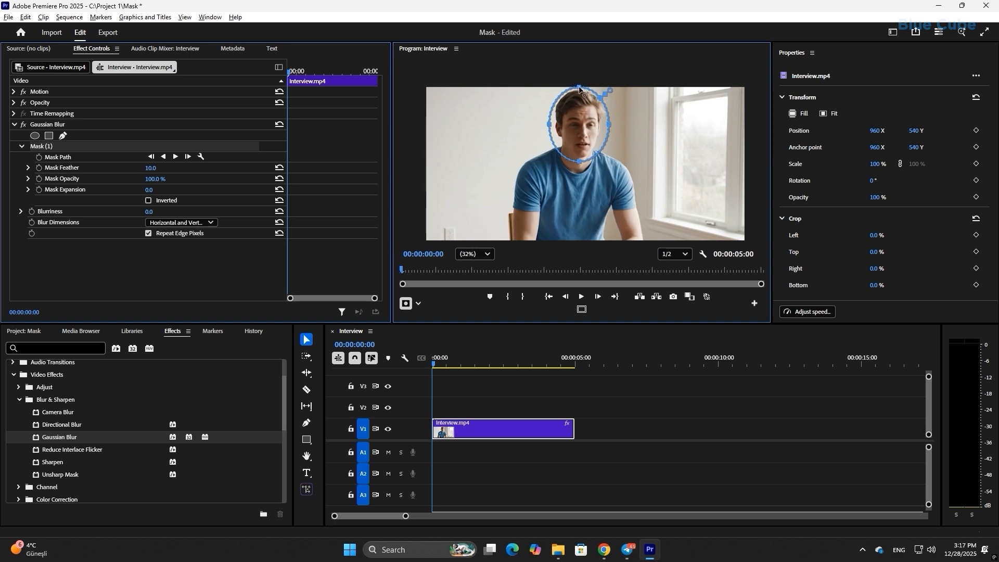
pyautogui.click(486, 255)
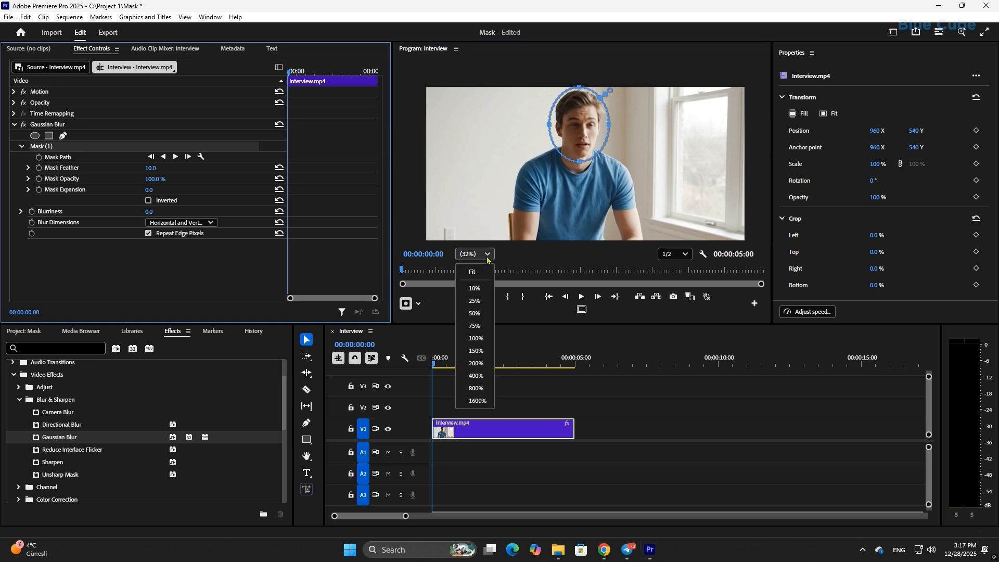
pyautogui.click(480, 339)
pyautogui.moveTo(580, 151); pyautogui.dragTo(568, 247)
pyautogui.moveTo(572, 171); pyautogui.dragTo(565, 204)
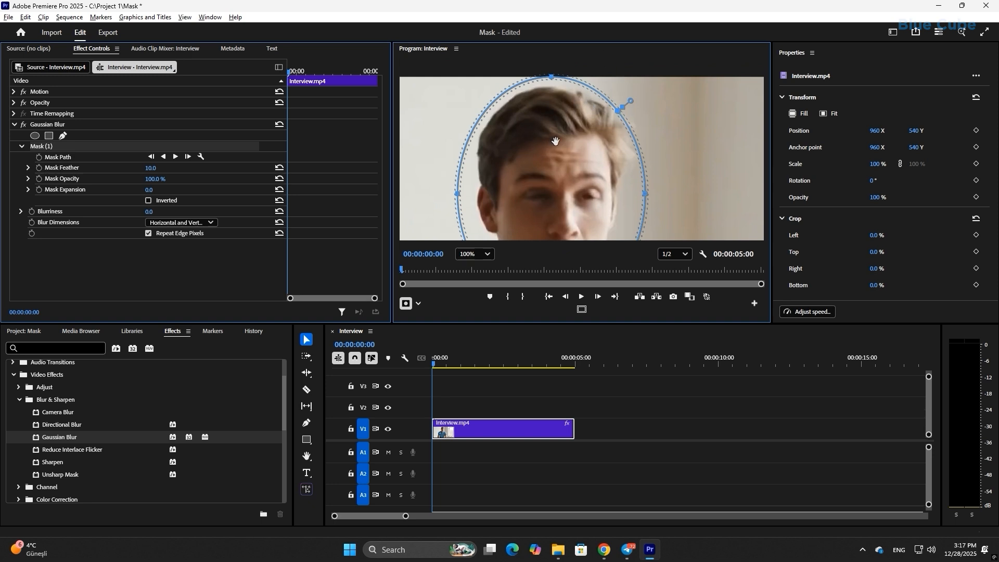
pyautogui.scroll(-1, 548, 166)
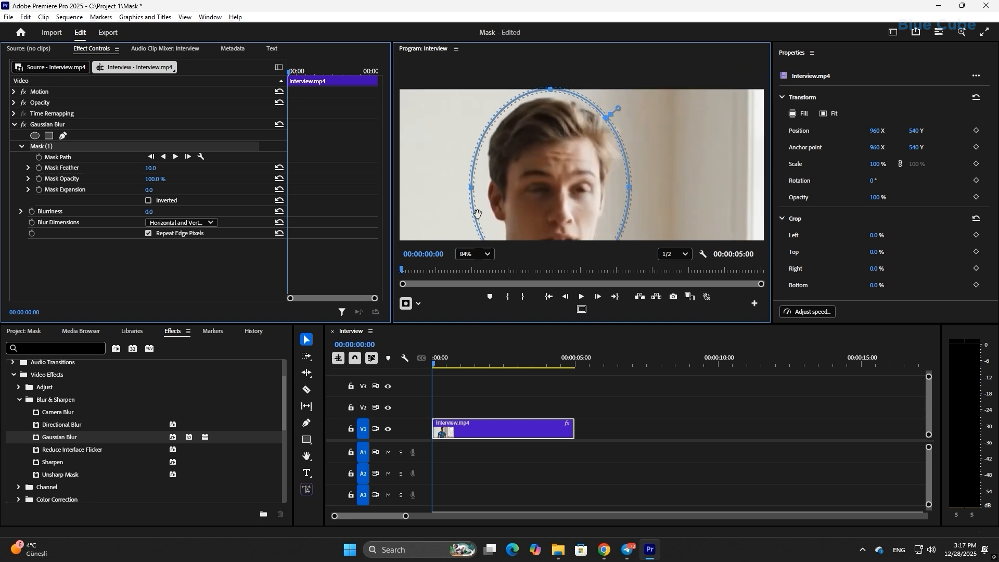
pyautogui.click(475, 254)
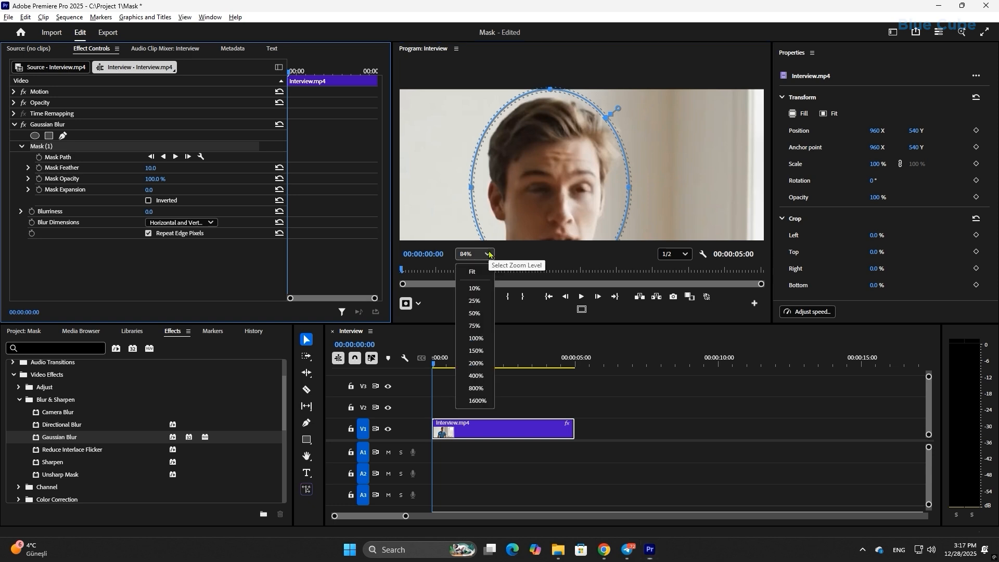
pyautogui.click(474, 272)
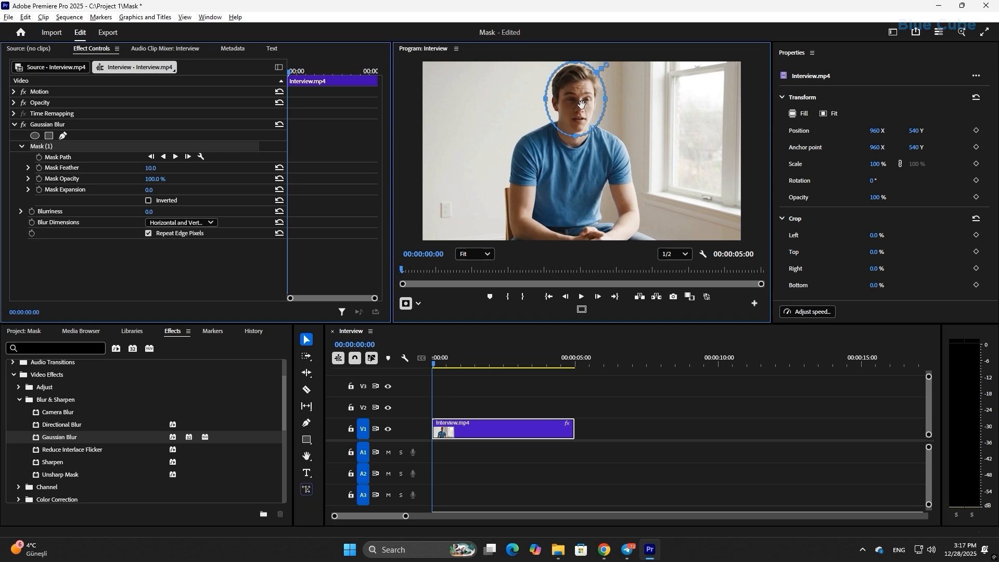
# Step: Set the Gaussian Blur's Blurriness to 55 to obscure the masked face
pyautogui.click(150, 211)
pyautogui.write('53')
pyautogui.press('Return')
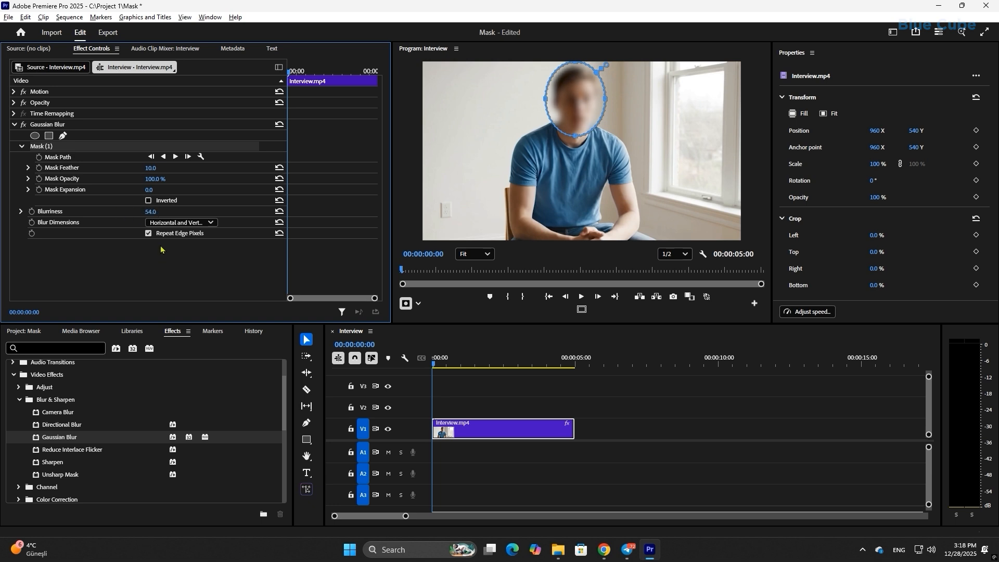
pyautogui.click(151, 212)
pyautogui.write('55')
pyautogui.click(194, 274)
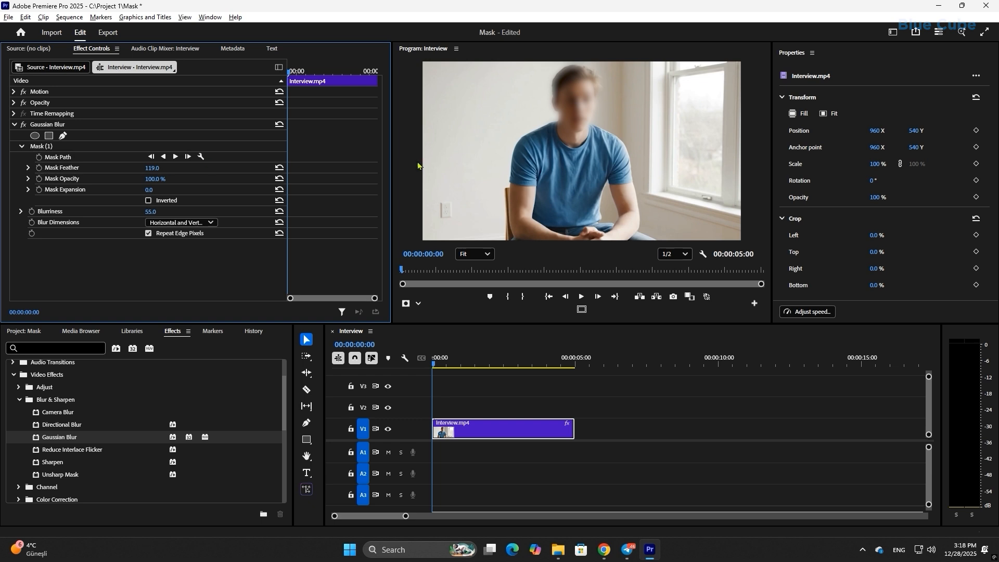
# Step: Set the ellipse mask's Mask Feather to 10
pyautogui.moveTo(156, 169); pyautogui.dragTo(94, 169)
pyautogui.click(158, 168)
pyautogui.write('10')
pyautogui.click(157, 270)
# Step: Try adjusting the mask's opacity and reducing its Mask Expansion, and undo the expansion changes
pyautogui.moveTo(156, 179)
pyautogui.mouseDown()
pyautogui.moveTo(108, 180)
pyautogui.moveTo(155, 179)
pyautogui.mouseUp()
pyautogui.moveTo(150, 190)
pyautogui.mouseDown()
pyautogui.moveTo(159, 190)
pyautogui.moveTo(133, 191)
pyautogui.moveTo(145, 190)
pyautogui.mouseUp()
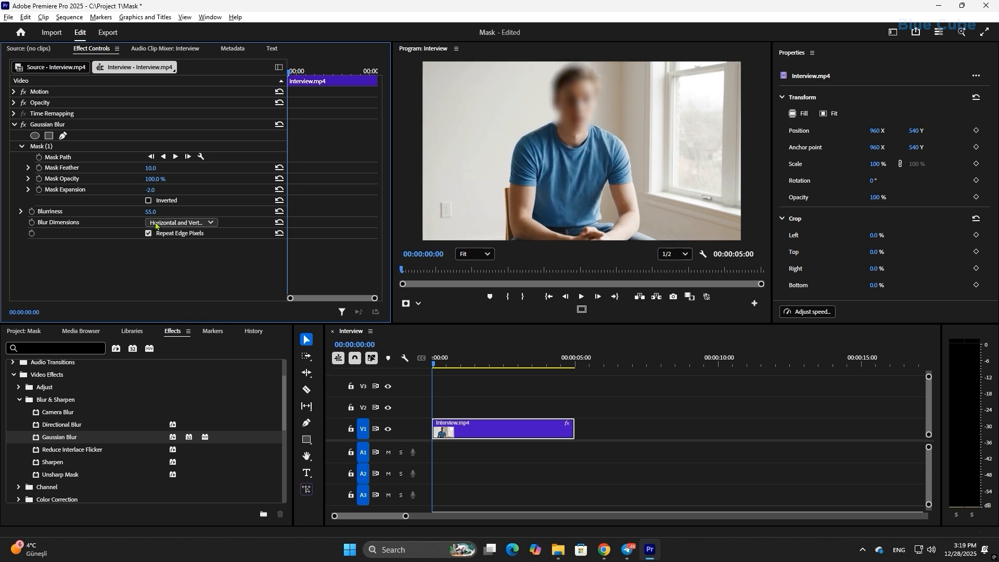
pyautogui.click(28, 190)
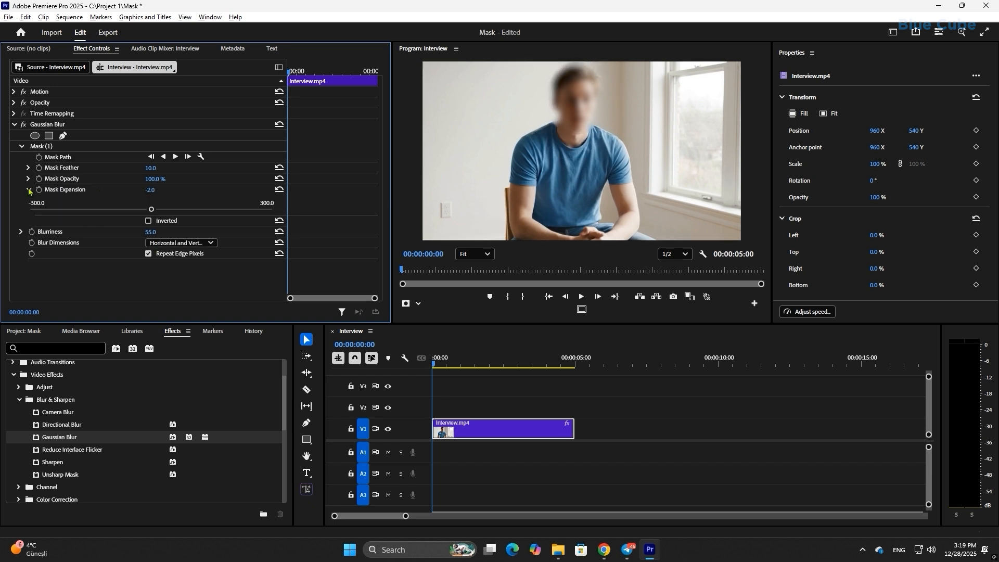
pyautogui.moveTo(151, 209); pyautogui.dragTo(90, 209)
pyautogui.hotkey('ctrl', 'z')
pyautogui.hotkey('ctrl', 'z')
pyautogui.click(29, 190)
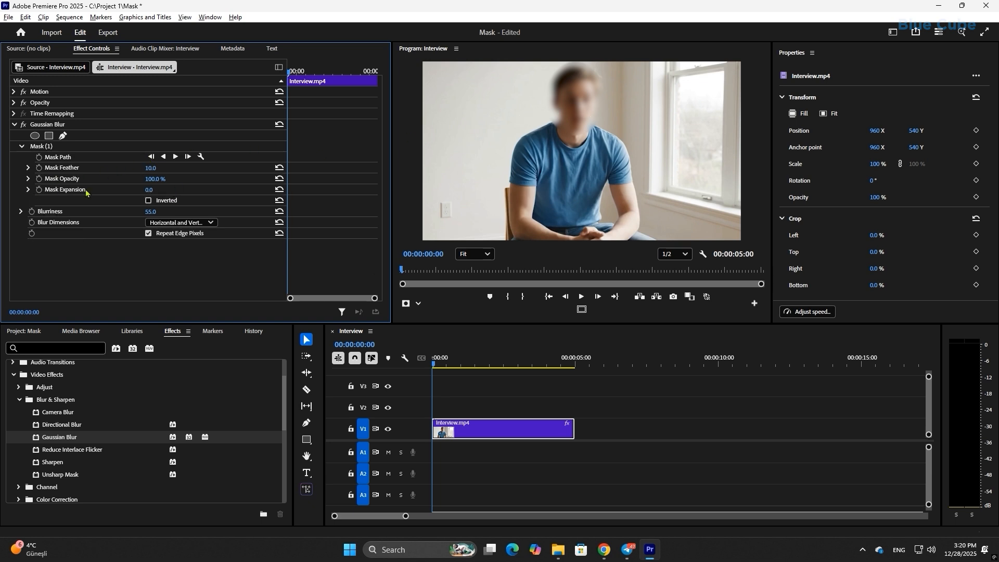
# Step: Toggle Repeat Edge Pixels off and on, try Horizontal and Vertical blur separately, and restore Blur Dimensions to Horizontal and Vertical
pyautogui.click(148, 234)
pyautogui.click(149, 233)
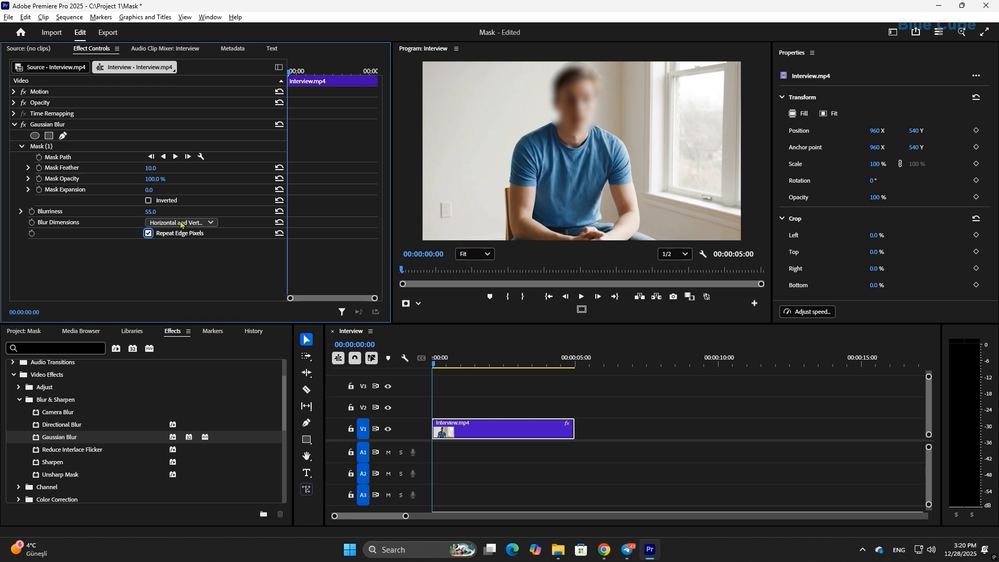
pyautogui.click(177, 225)
pyautogui.click(182, 252)
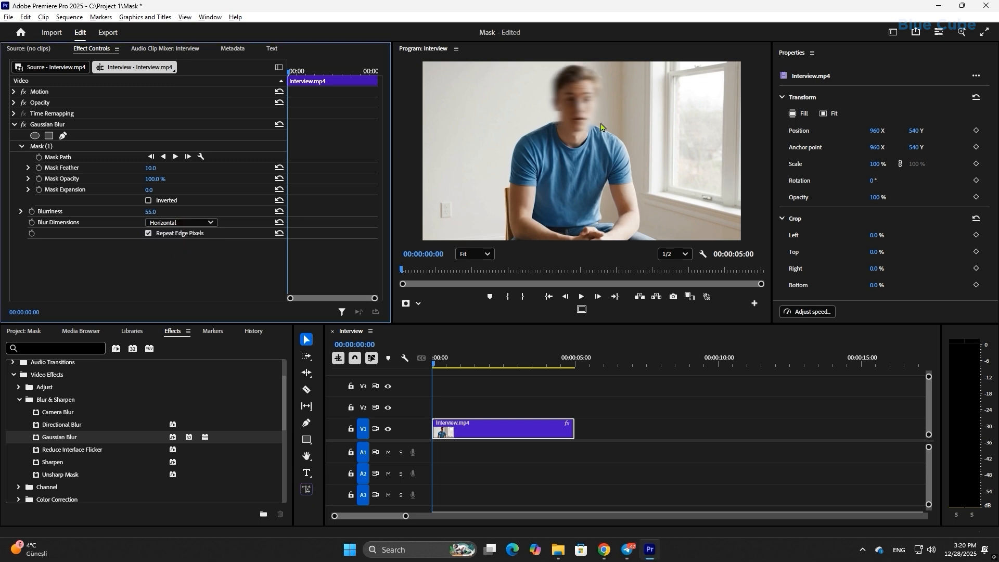
pyautogui.click(179, 223)
pyautogui.click(188, 269)
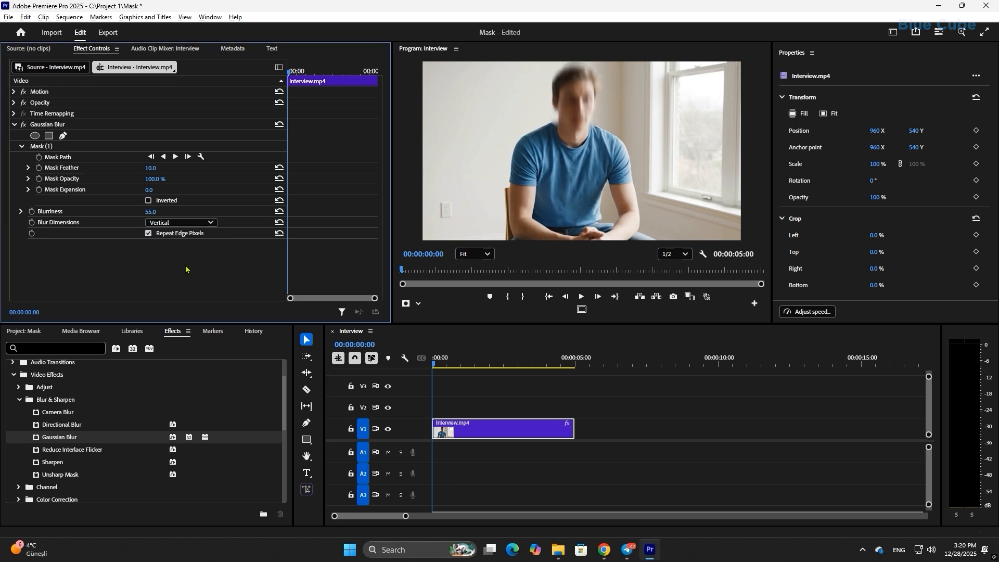
pyautogui.click(198, 223)
pyautogui.click(190, 237)
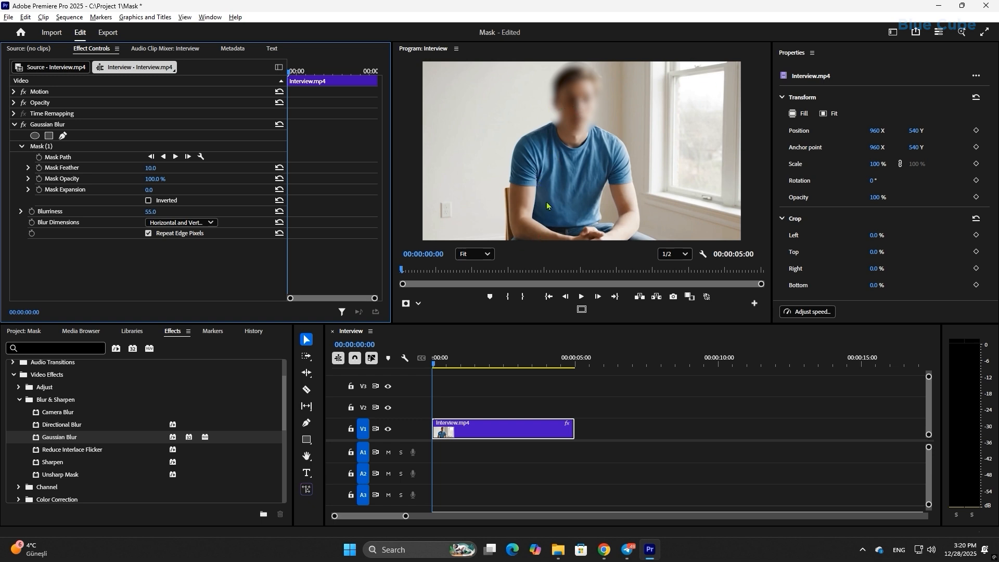
# Step: Invert the ellipse mask, preview the blurred surroundings from the clip's start, and turn the inversion off
pyautogui.click(148, 201)
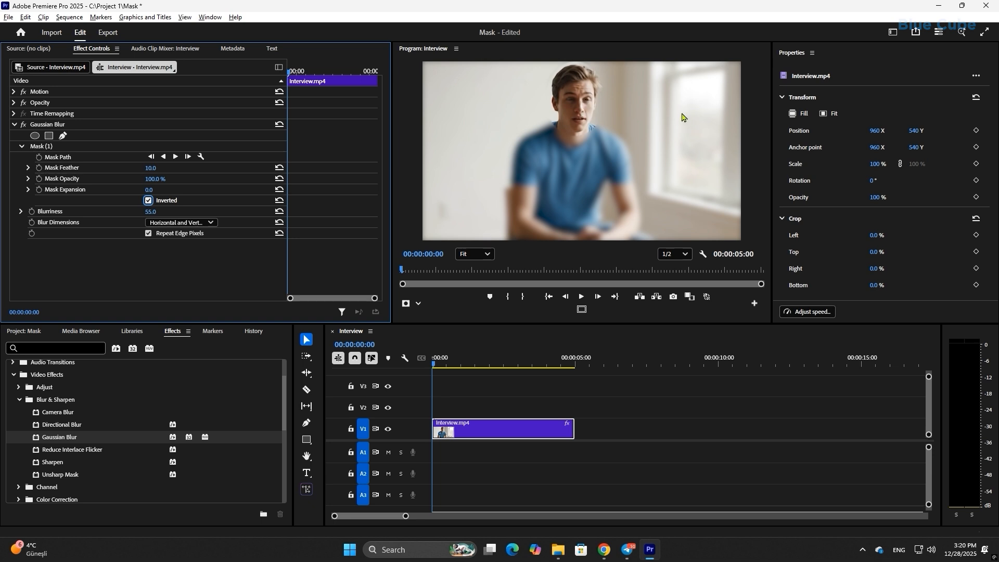
pyautogui.moveTo(435, 363)
pyautogui.mouseDown()
pyautogui.moveTo(522, 373)
pyautogui.moveTo(431, 364)
pyautogui.mouseUp()
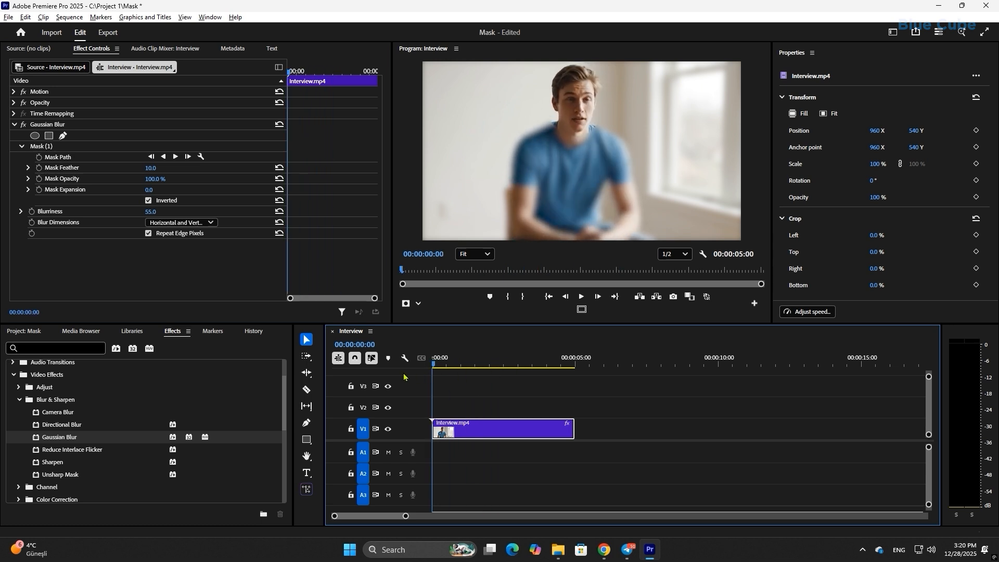
pyautogui.click(581, 297)
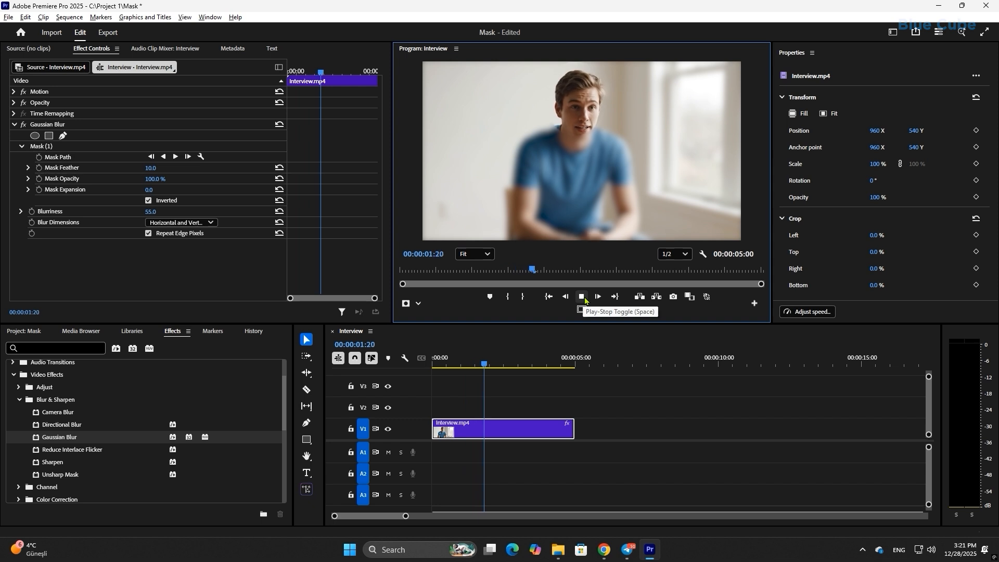
pyautogui.click(515, 363)
pyautogui.press('Home')
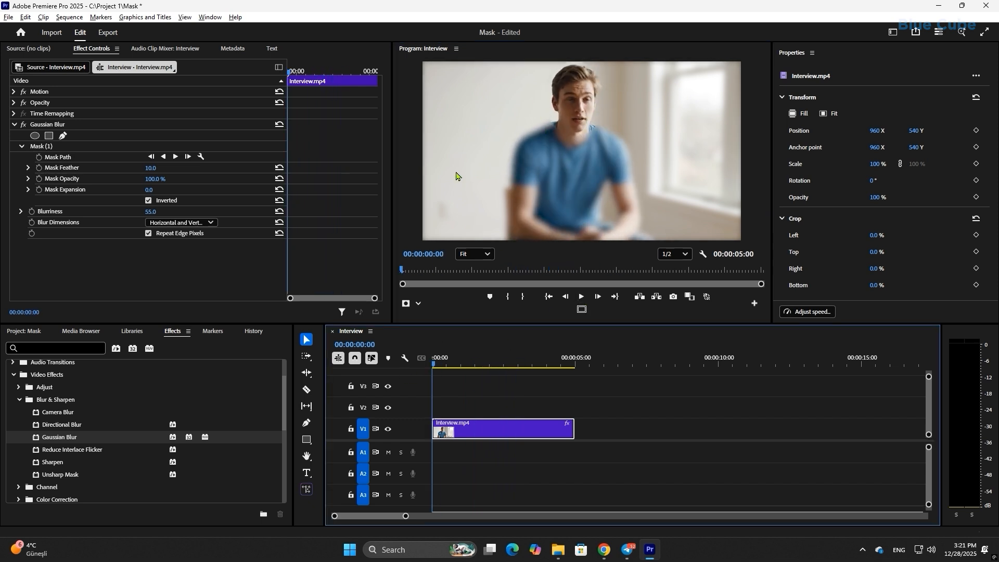
pyautogui.click(149, 200)
# Step: Track the ellipse mask's path forward from the clip's start to its end
pyautogui.moveTo(448, 360); pyautogui.dragTo(402, 376)
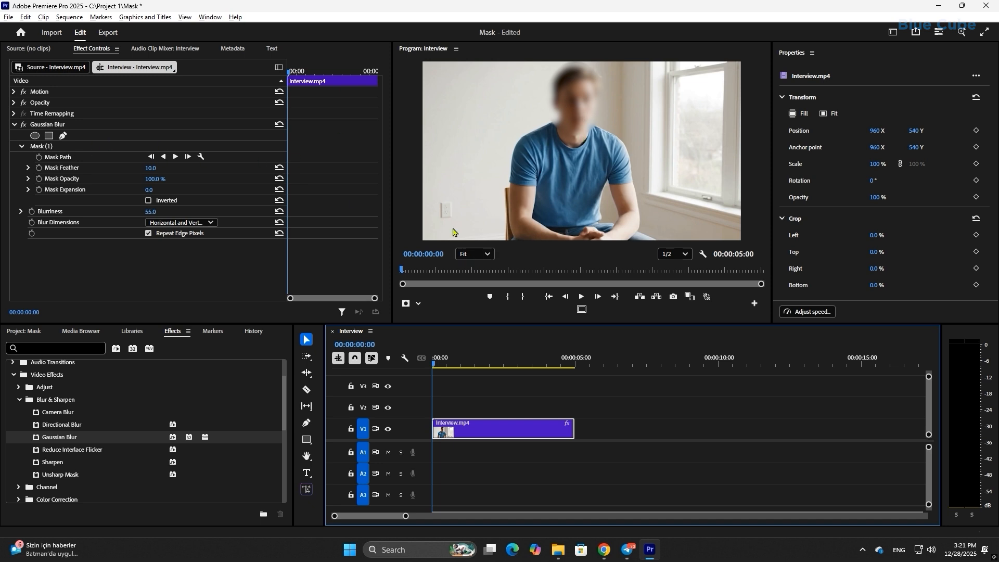
pyautogui.moveTo(434, 366)
pyautogui.mouseDown()
pyautogui.moveTo(445, 368)
pyautogui.moveTo(422, 371)
pyautogui.mouseUp()
pyautogui.click(176, 156)
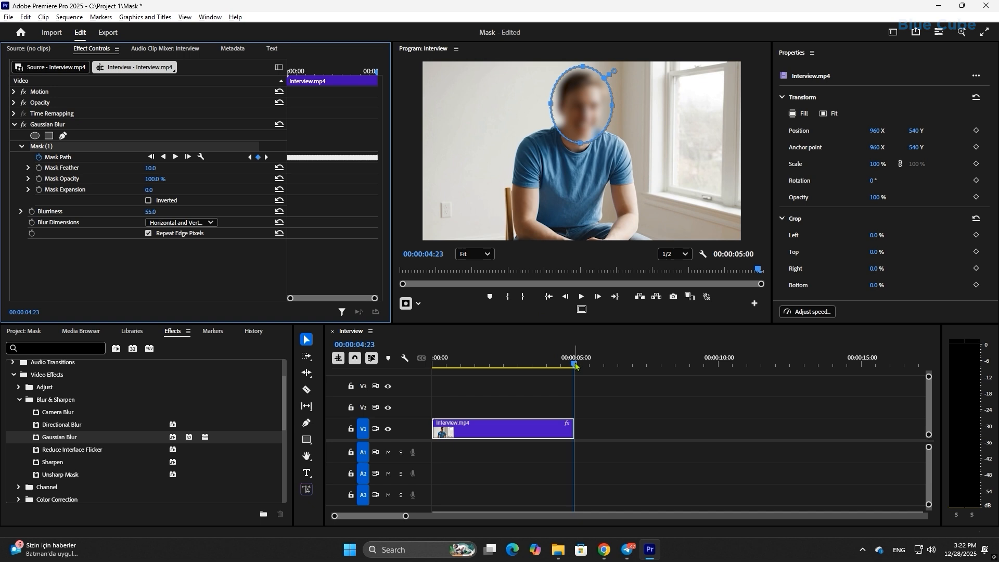
# Step: Play the clip from the start in the normal and maximized preview to check how the tracked mask follows the face
pyautogui.moveTo(576, 366); pyautogui.dragTo(442, 364)
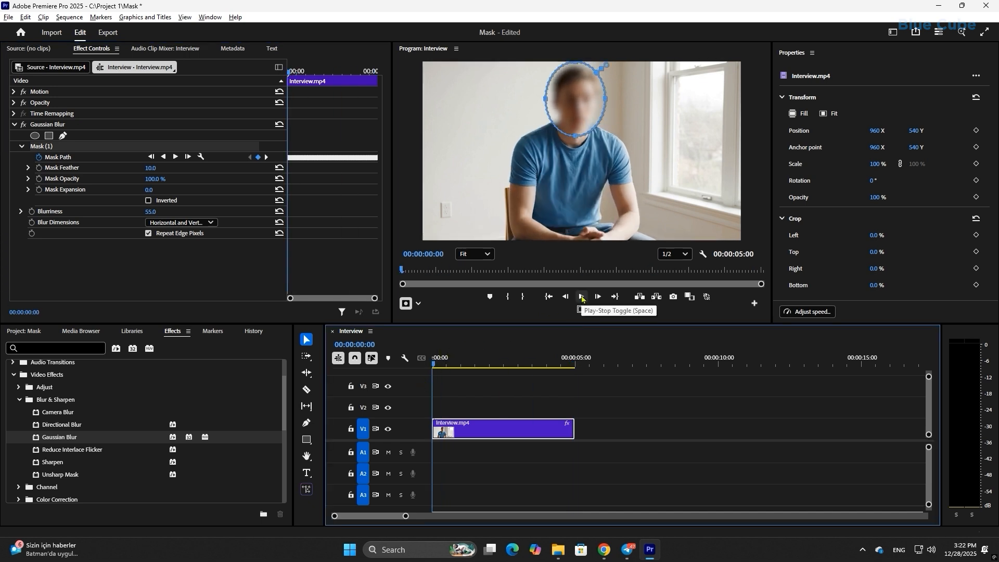
pyautogui.click(582, 298)
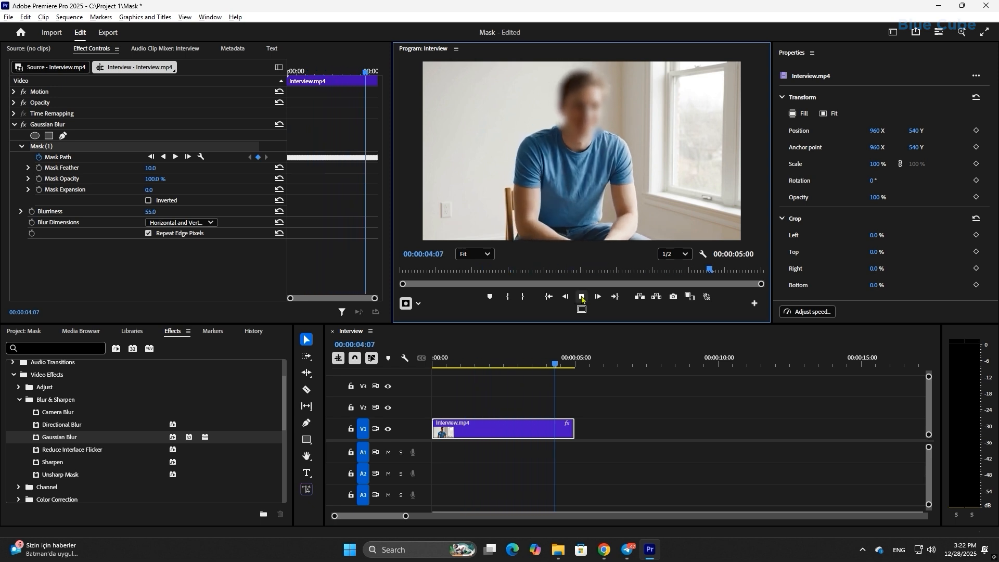
pyautogui.click(582, 297)
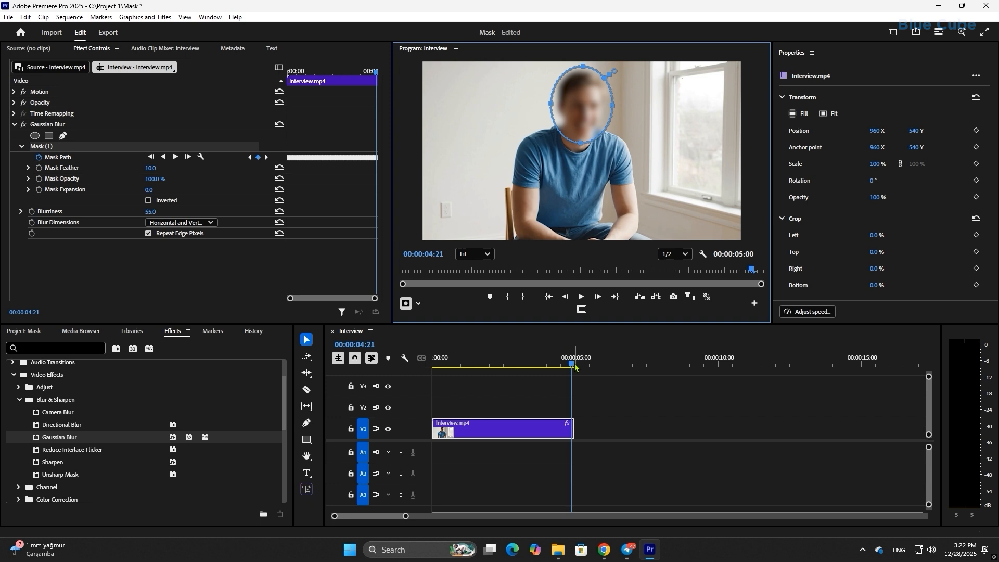
pyautogui.moveTo(575, 368); pyautogui.dragTo(434, 367)
pyautogui.click(454, 192)
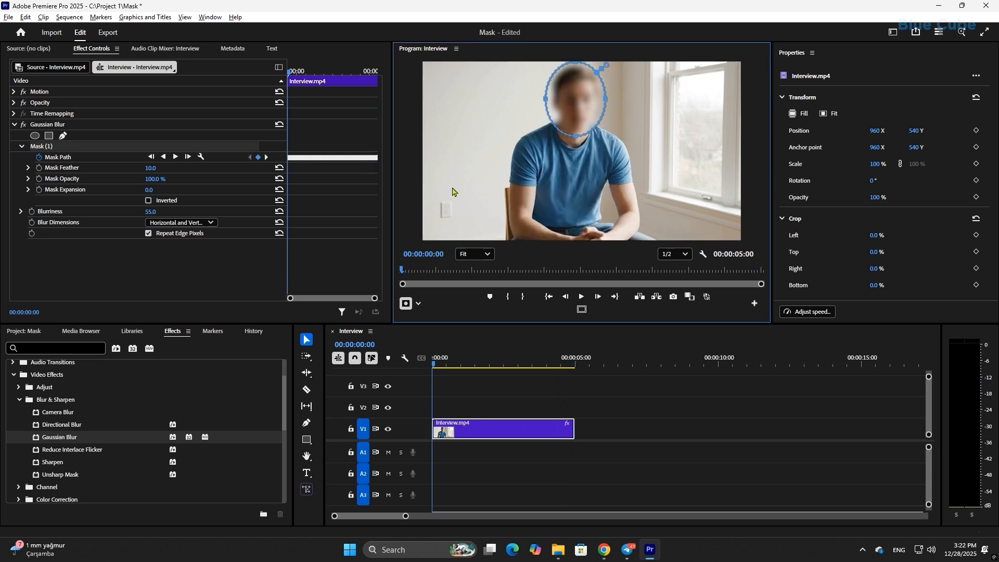
pyautogui.press('`')
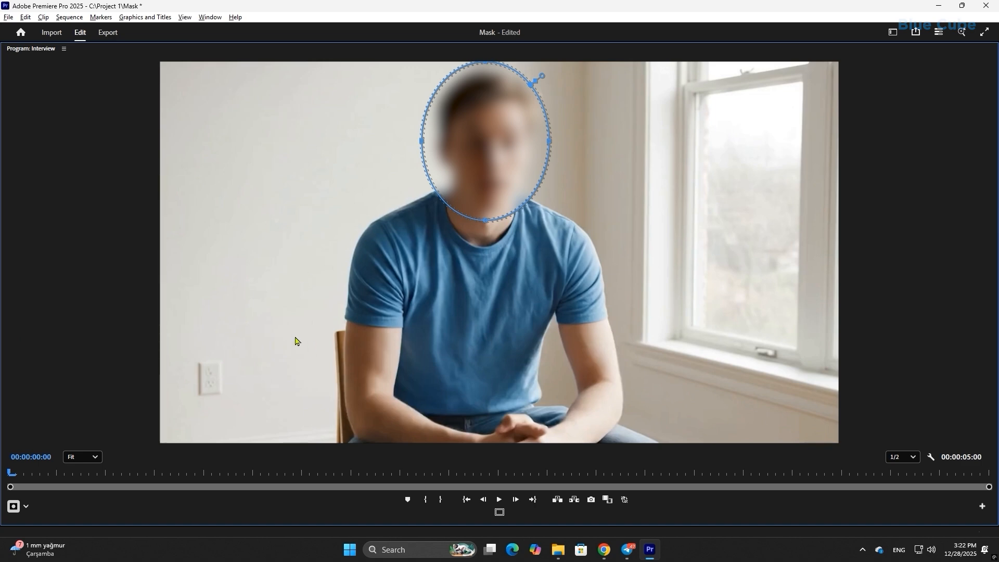
pyautogui.click(499, 500)
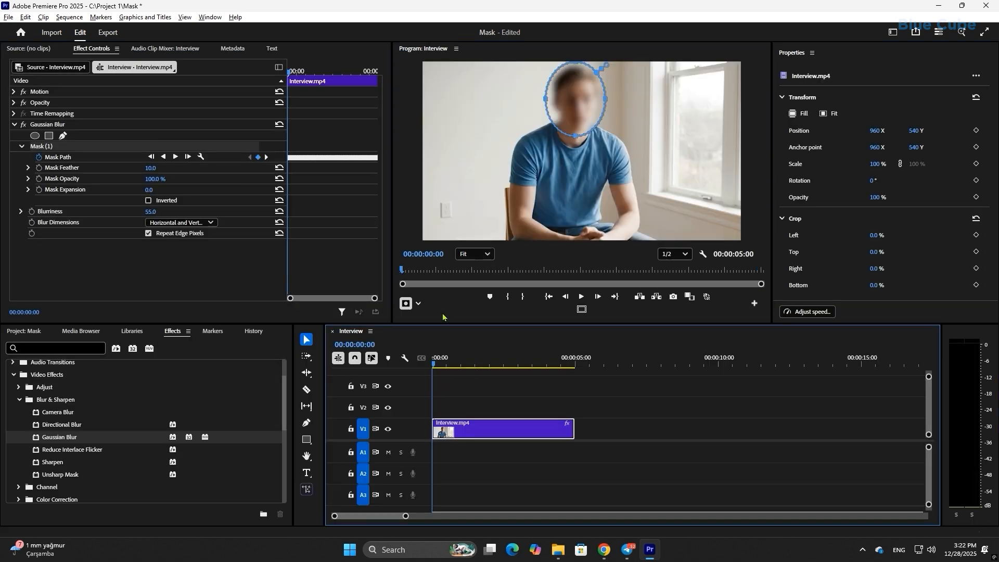
# Step: Move to 00:00:02:09 and shift the tracked ellipse mask slightly upward over the man's head
pyautogui.moveTo(444, 366); pyautogui.dragTo(479, 375)
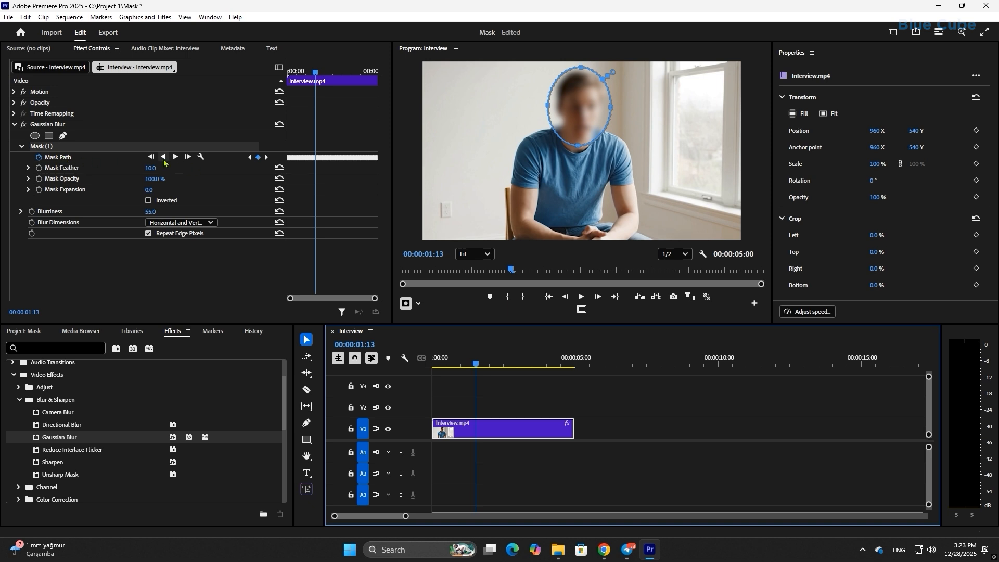
pyautogui.moveTo(478, 367); pyautogui.dragTo(483, 367)
pyautogui.moveTo(315, 71); pyautogui.dragTo(333, 85)
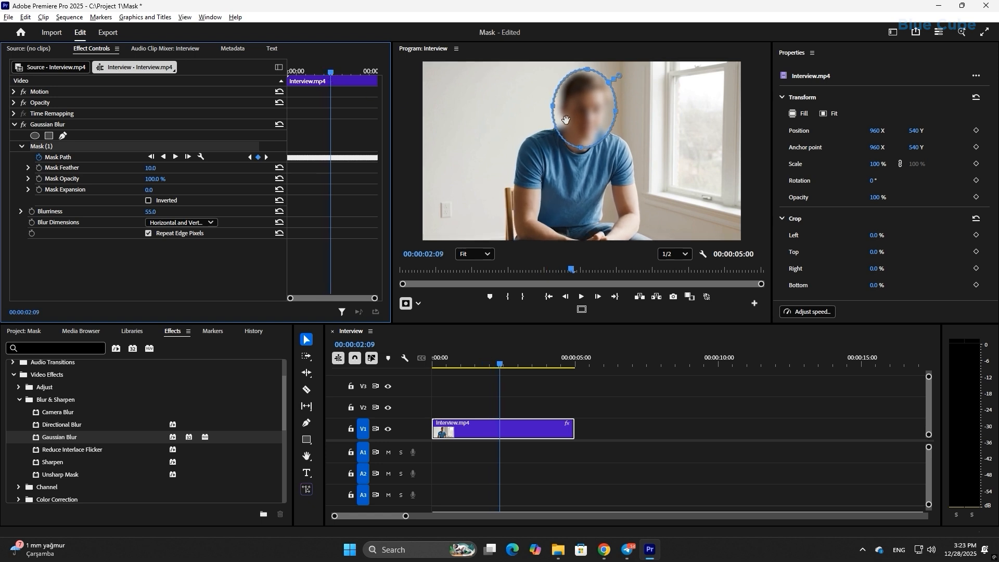
pyautogui.moveTo(581, 115); pyautogui.dragTo(581, 113)
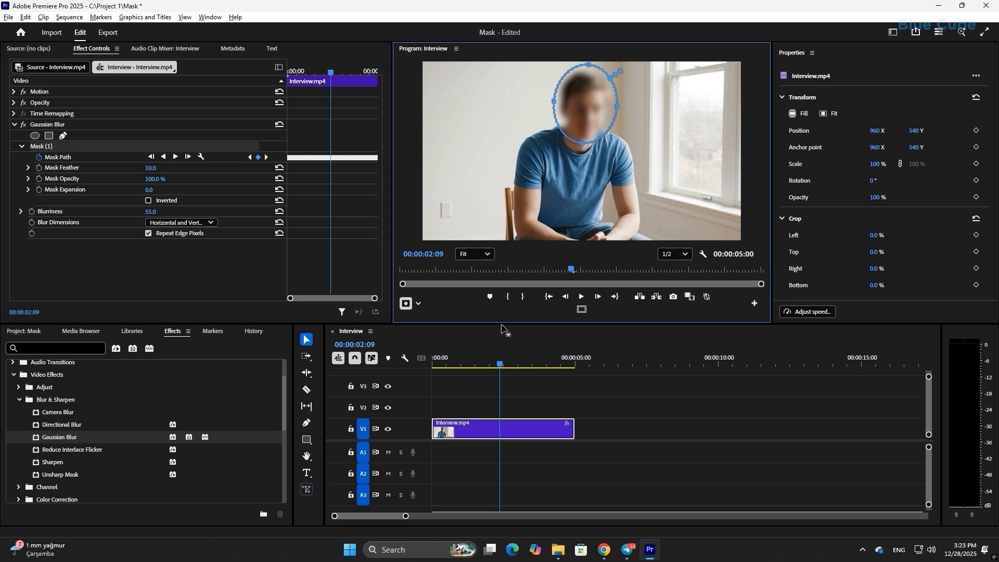
pyautogui.moveTo(500, 362); pyautogui.dragTo(508, 366)
pyautogui.click(584, 117)
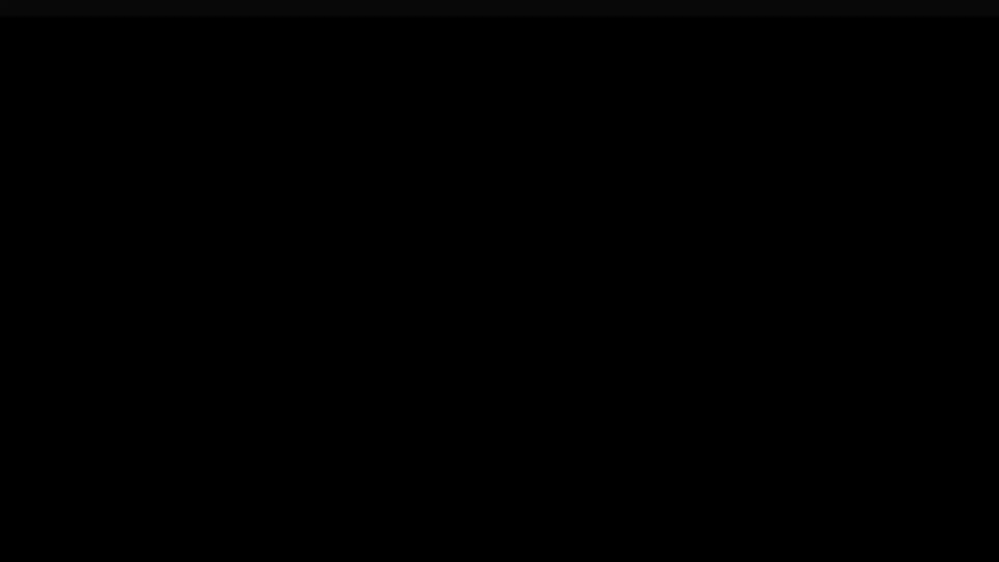